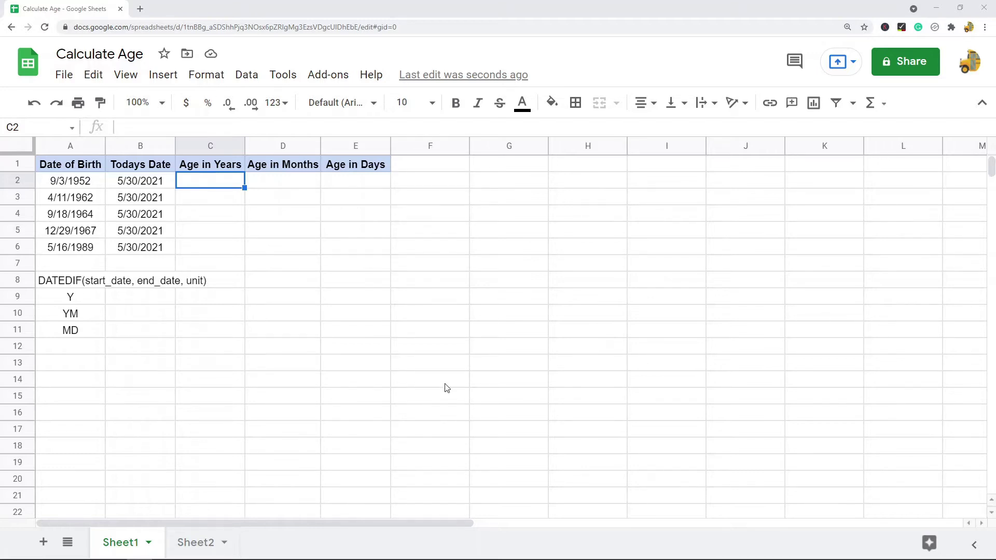
Review the DATEDIF syntax note, the Y, YM and MD unit codes, and the date headers.
left_click(80, 287)
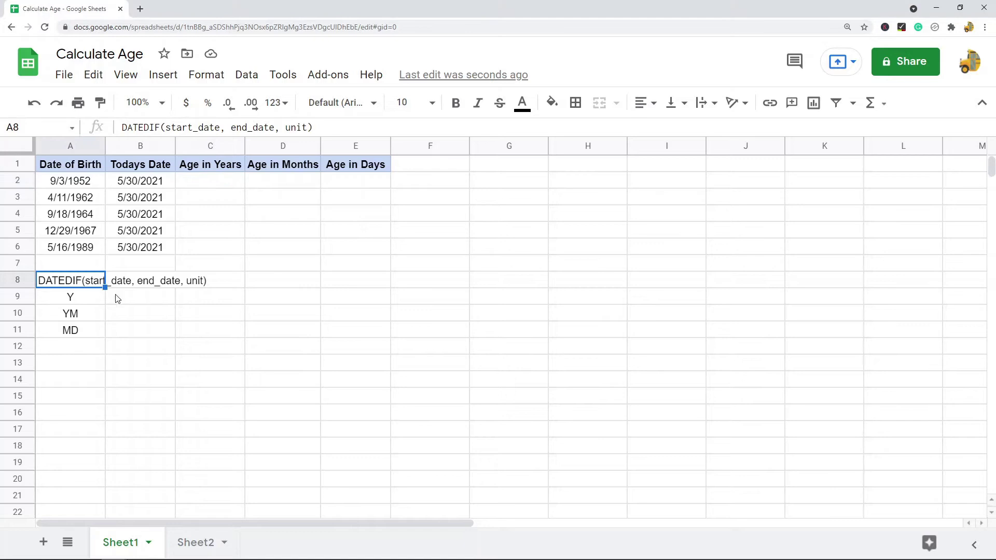
left_click(384, 353)
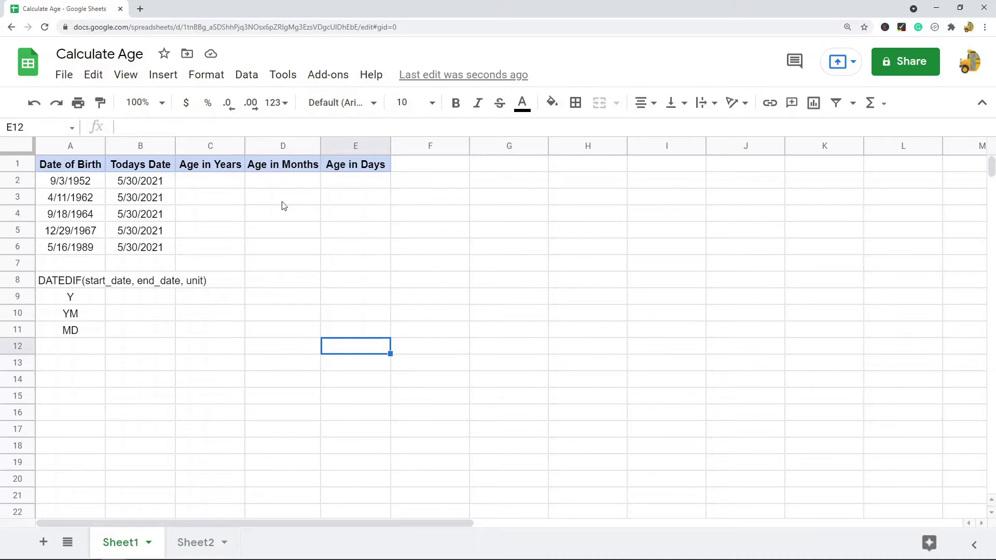
left_click(88, 303)
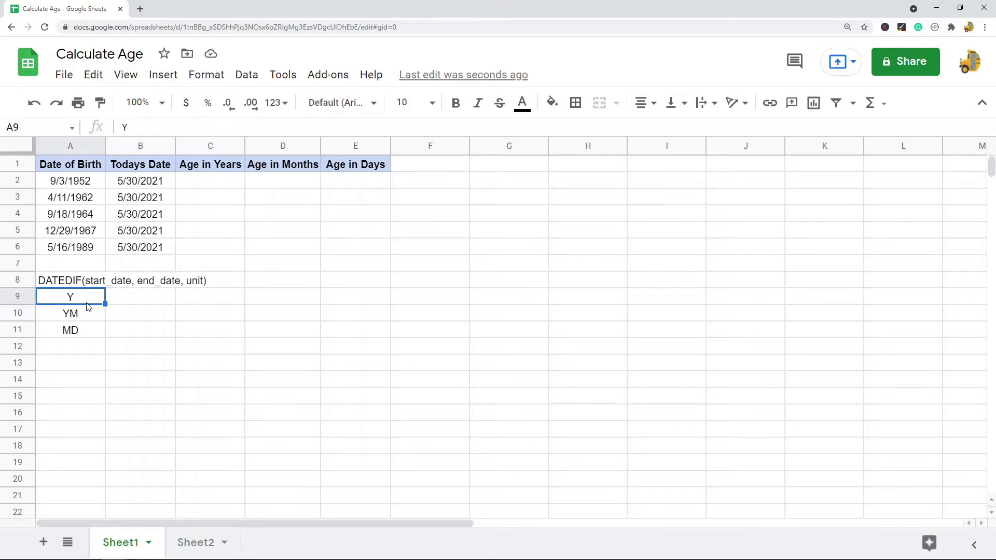
left_click(88, 318)
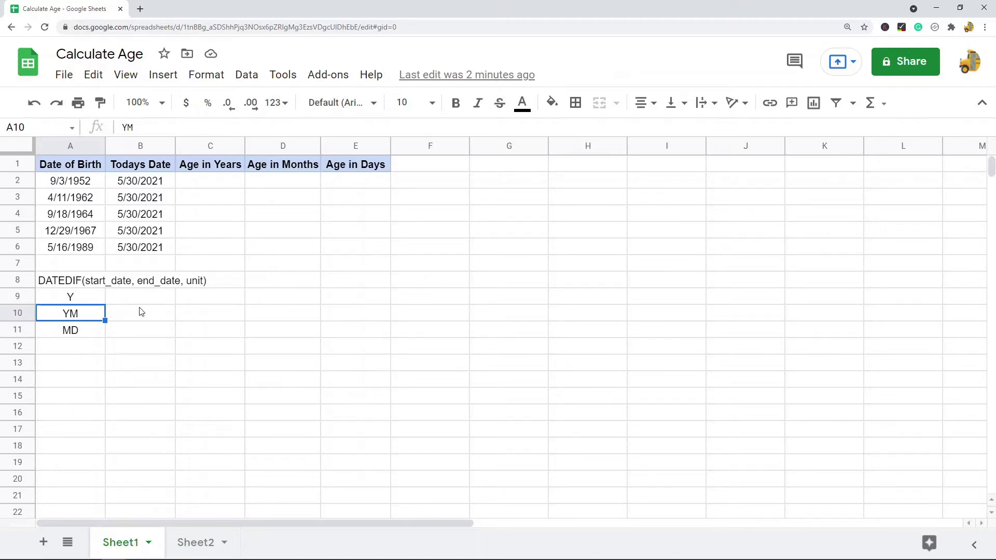
left_click(88, 339)
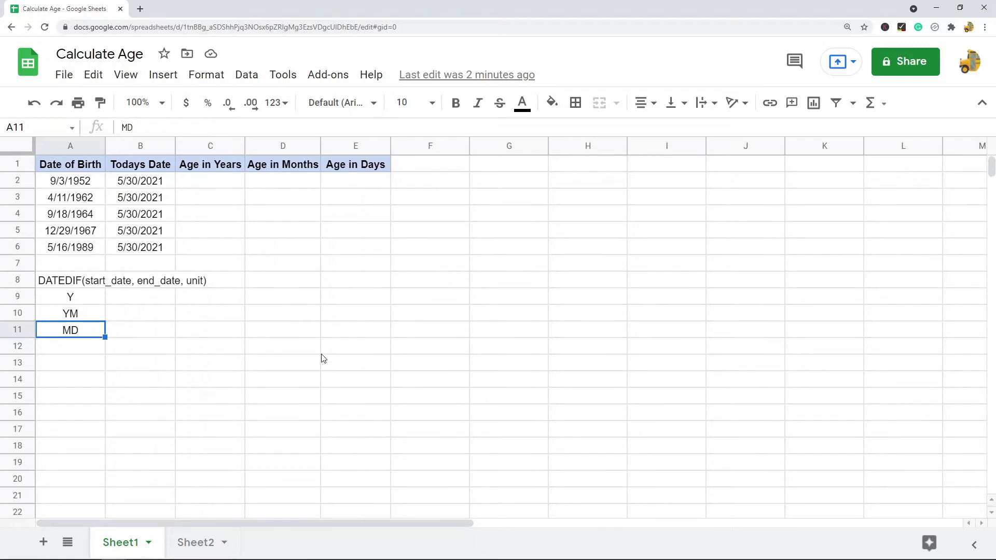
left_click_drag(88, 303, 89, 328)
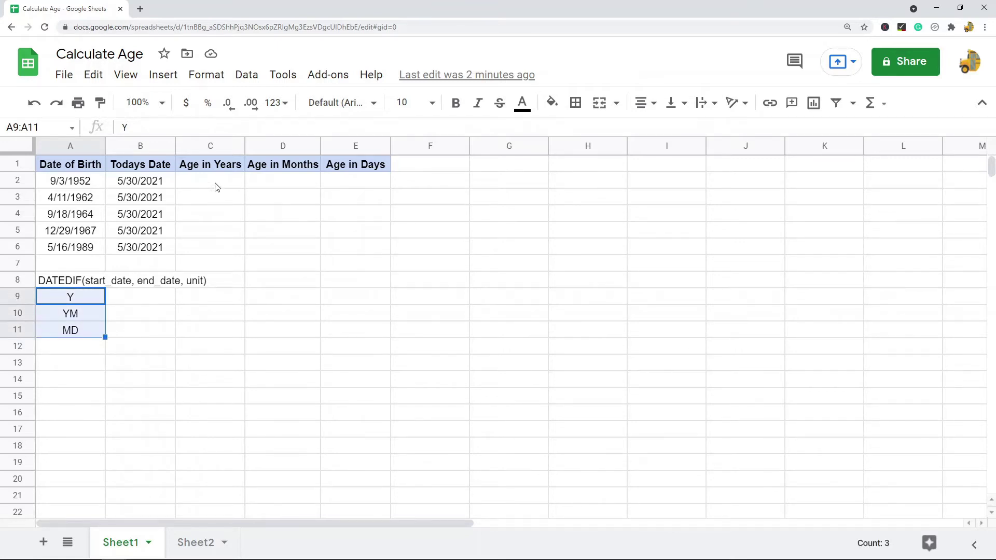
left_click(73, 169)
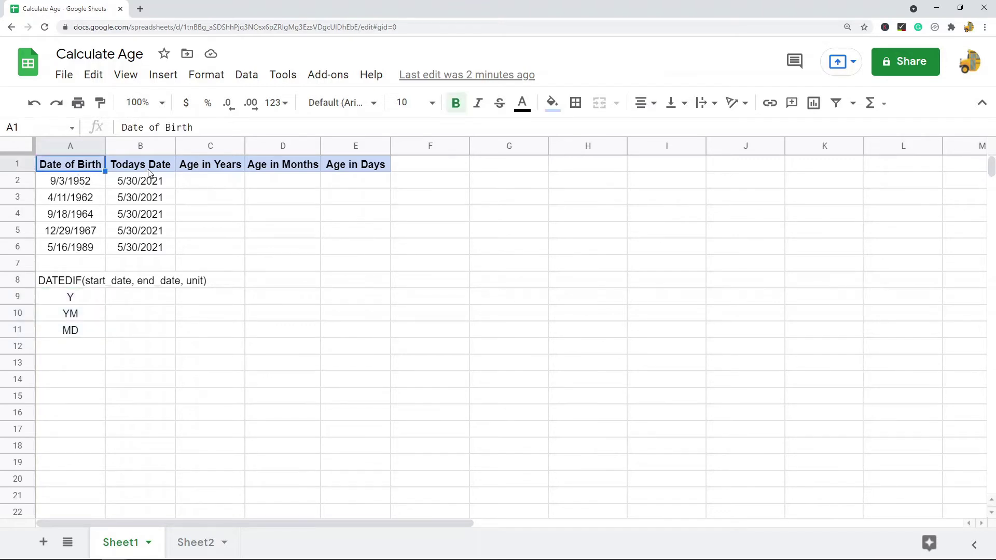
left_click(150, 172)
Enter =DATEDIF(A2,B2,"Y") in C2 to get the age in whole years.
left_click(222, 191)
double_click(222, 191)
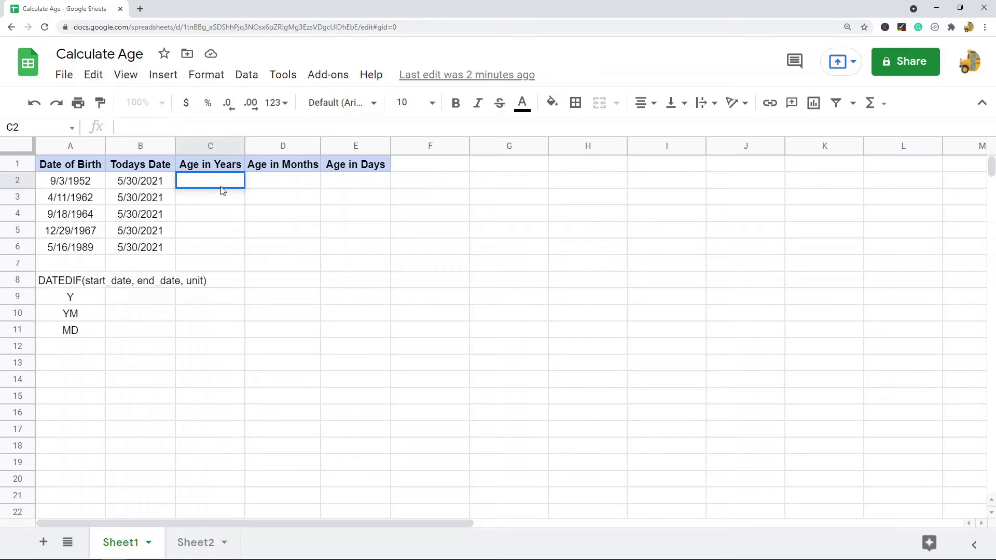
type("=datedif(")
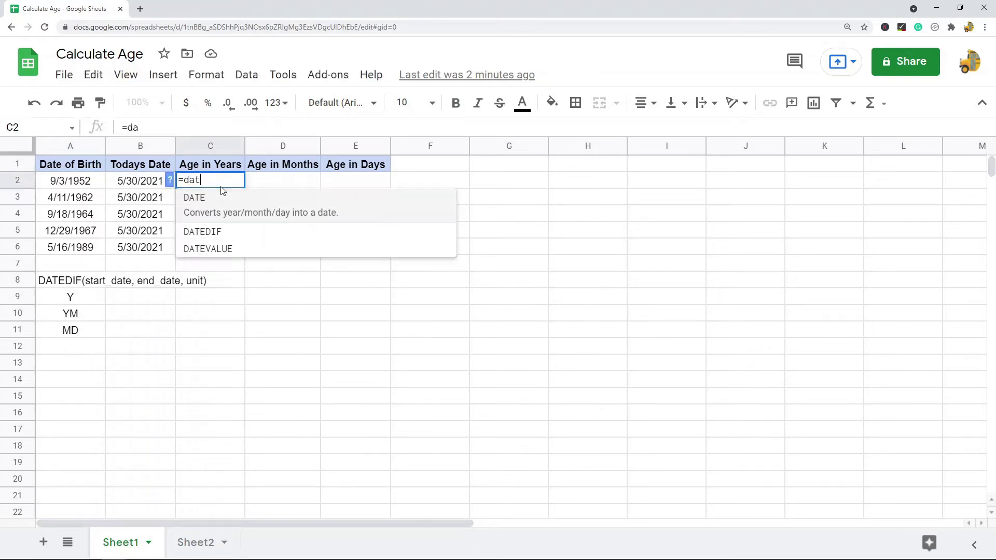
left_click(86, 184)
type(",")
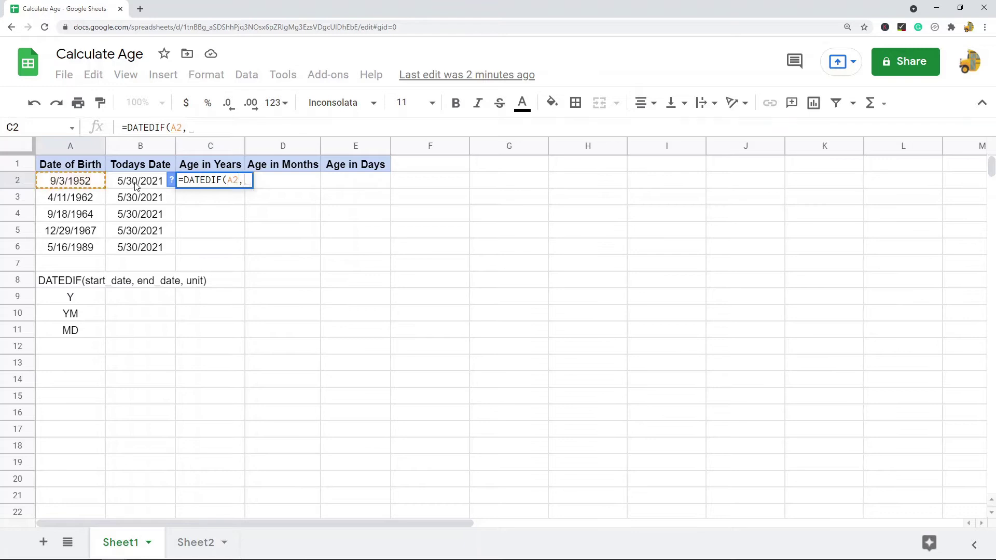
left_click(137, 186)
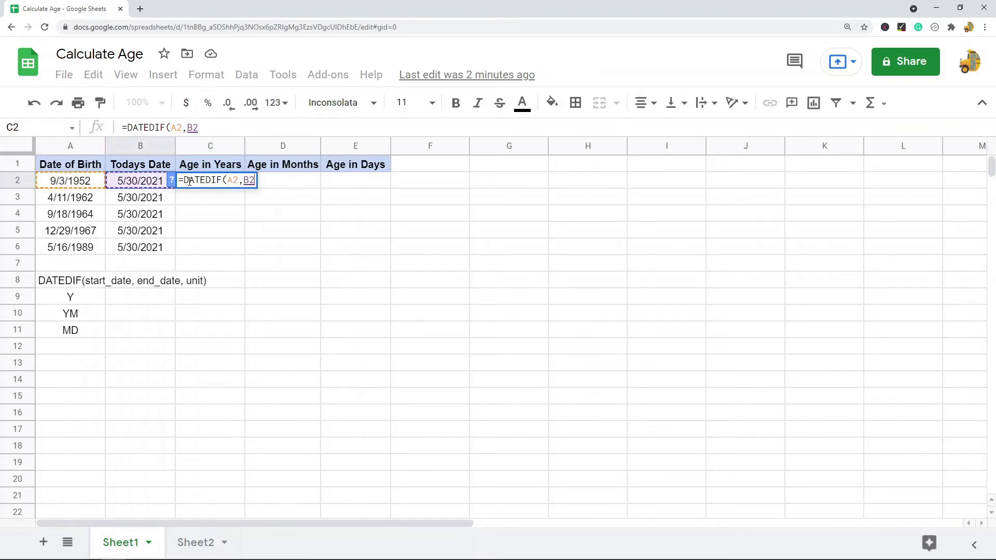
type(",")
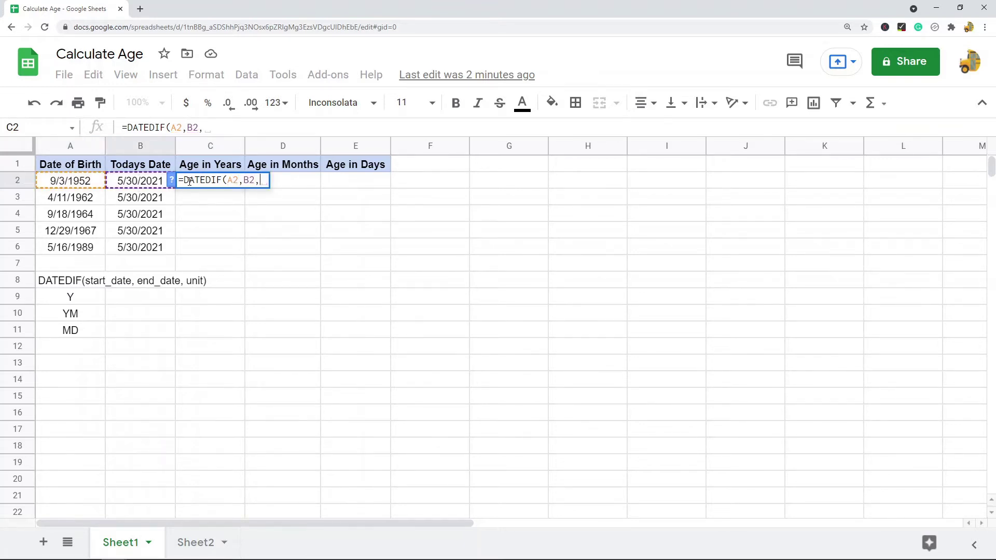
type("\"Y")
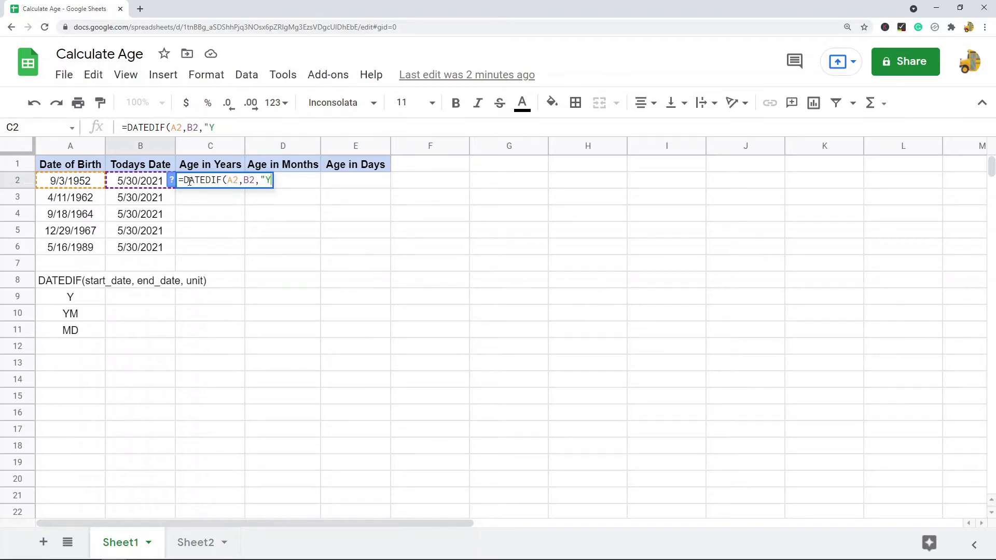
type("\")")
key("Return")
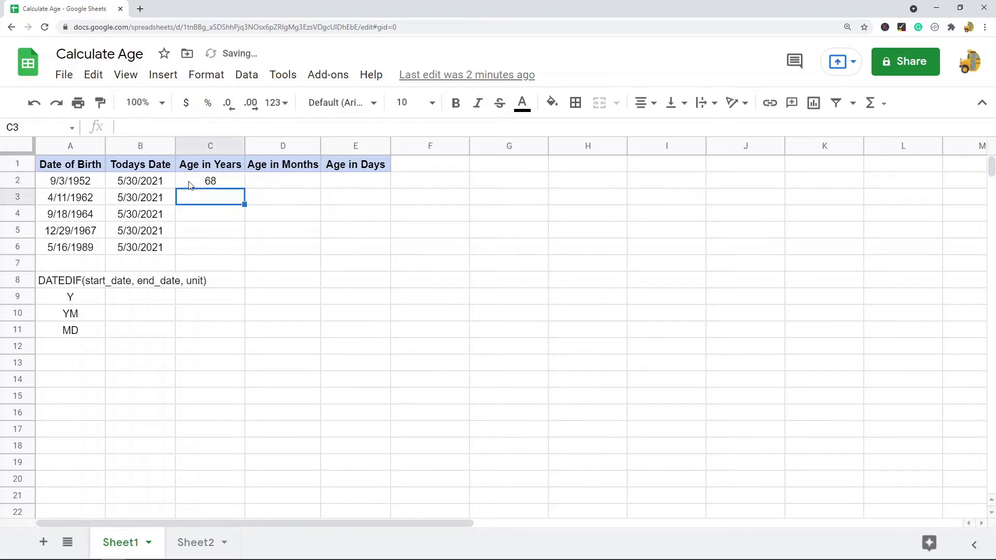
Paste the years formula into C3:C6, giving 68, 59, 56, 53 and 32.
left_click(207, 184)
left_click_drag(207, 202, 204, 246)
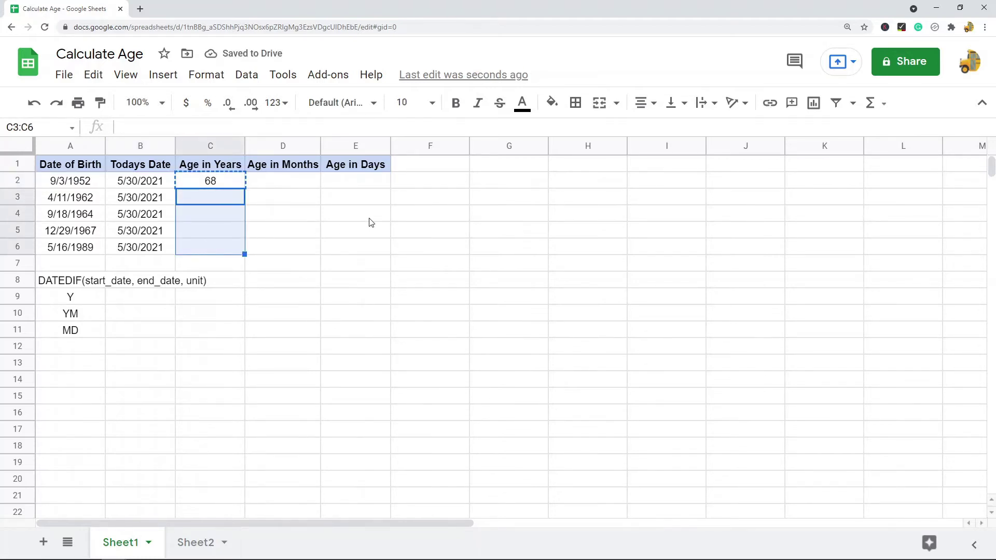
type("59 56 53 32")
left_click_drag(224, 183, 219, 260)
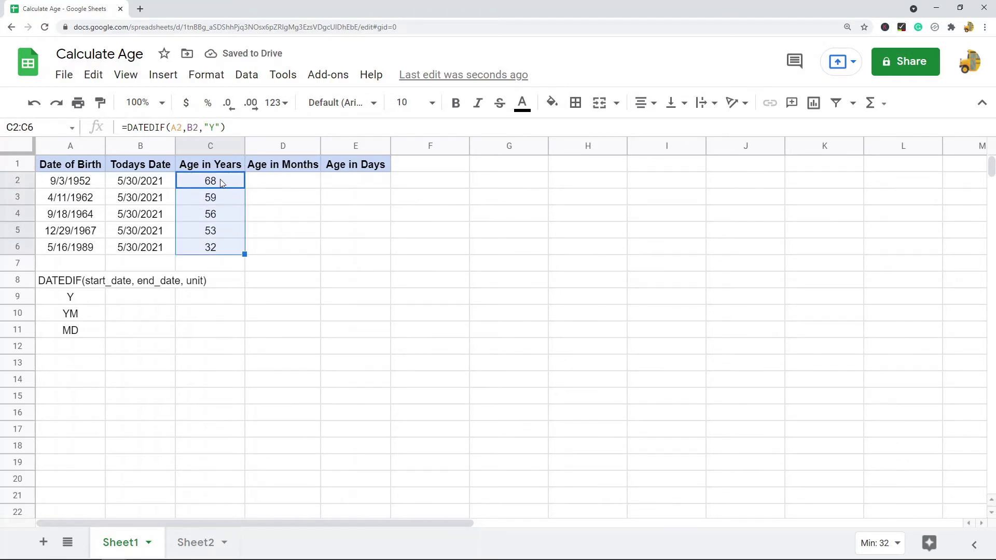
left_click_drag(98, 184, 93, 247)
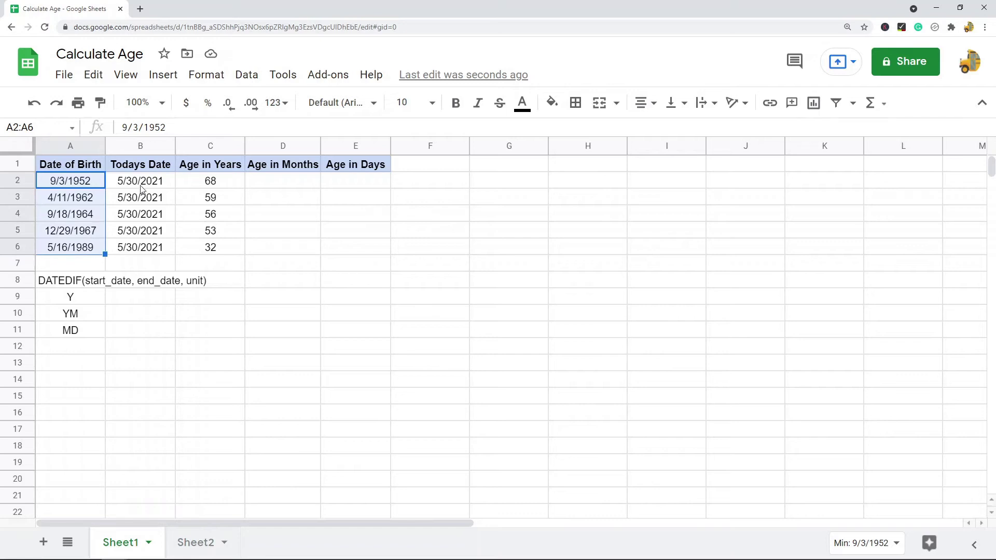
left_click_drag(141, 184, 140, 248)
Enter =DATEDIF(A2,B2,"YM") in D2 for the remaining months.
left_click(269, 180)
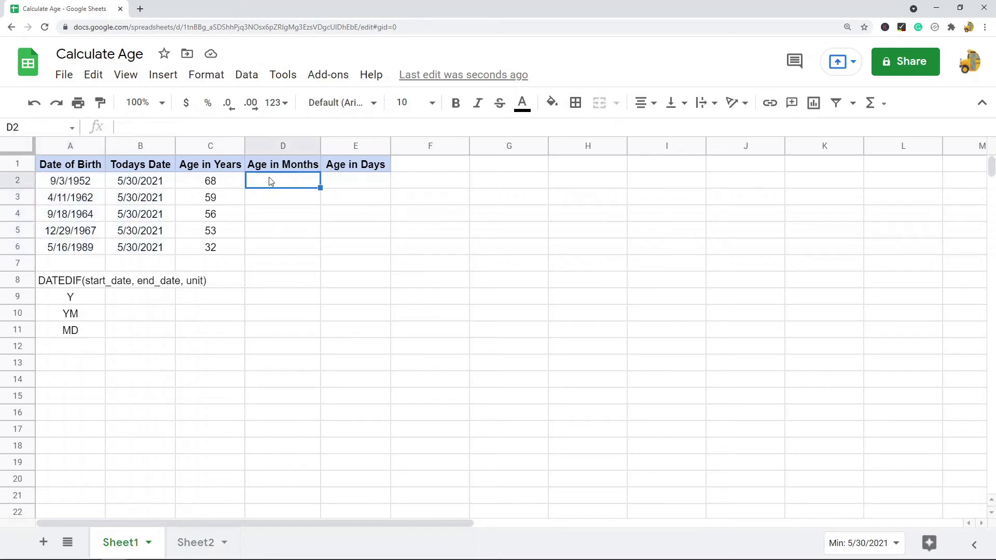
type("=date")
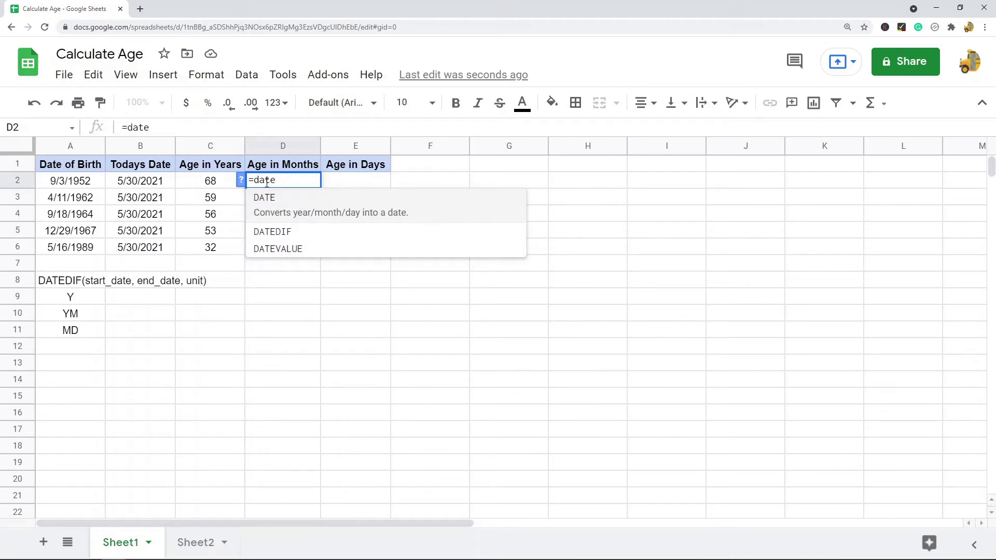
key("Tab")
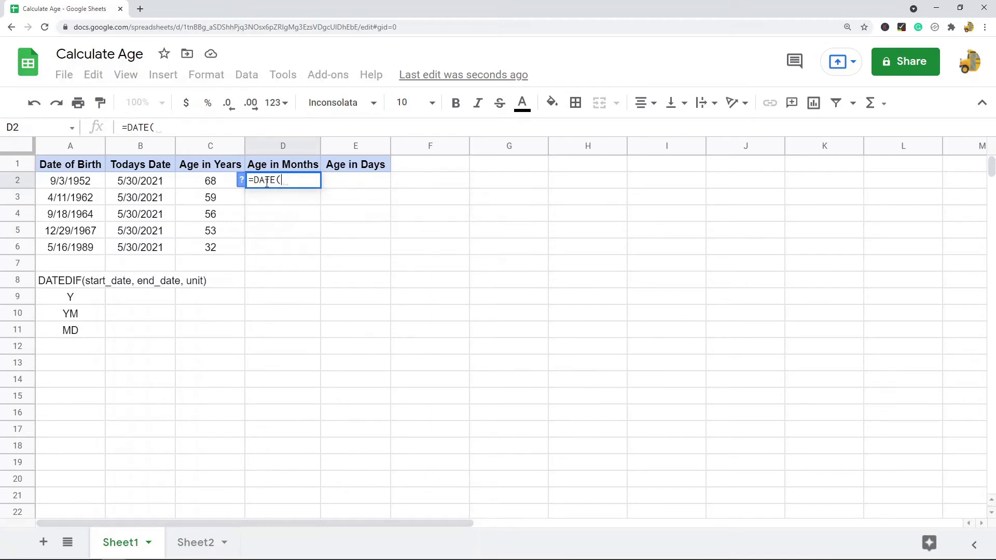
key("BackSpace")
type("dif")
key("Tab")
left_click(82, 185)
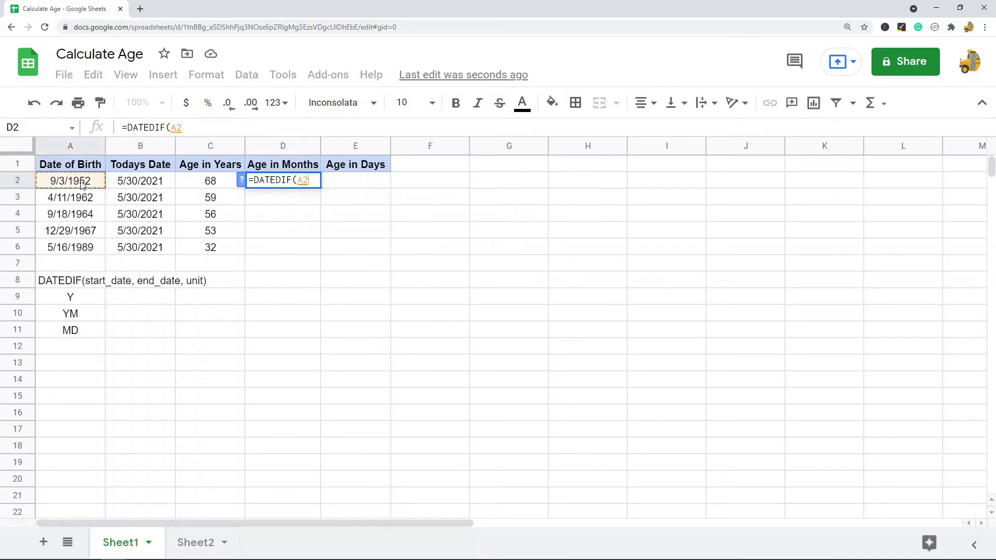
type(",")
left_click(135, 186)
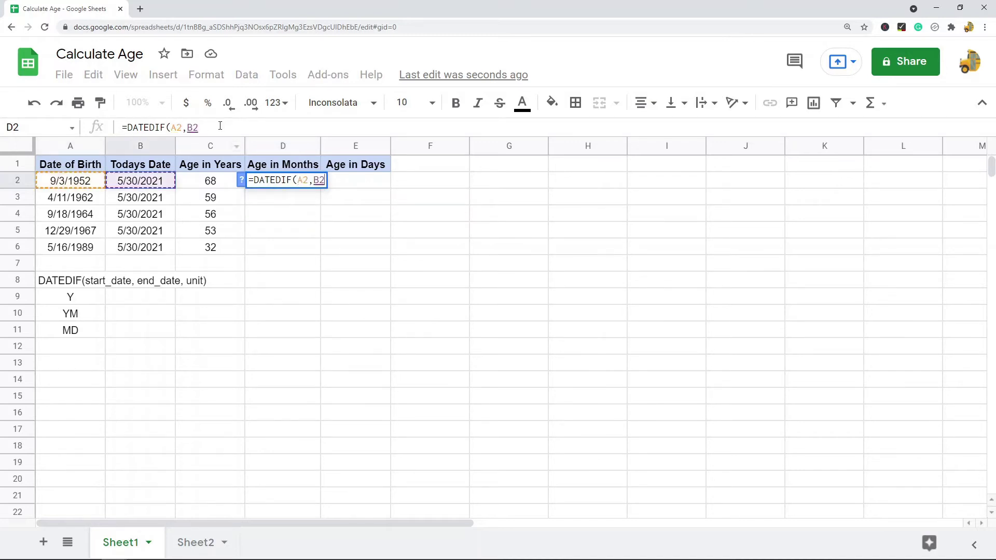
type(",\"YM")
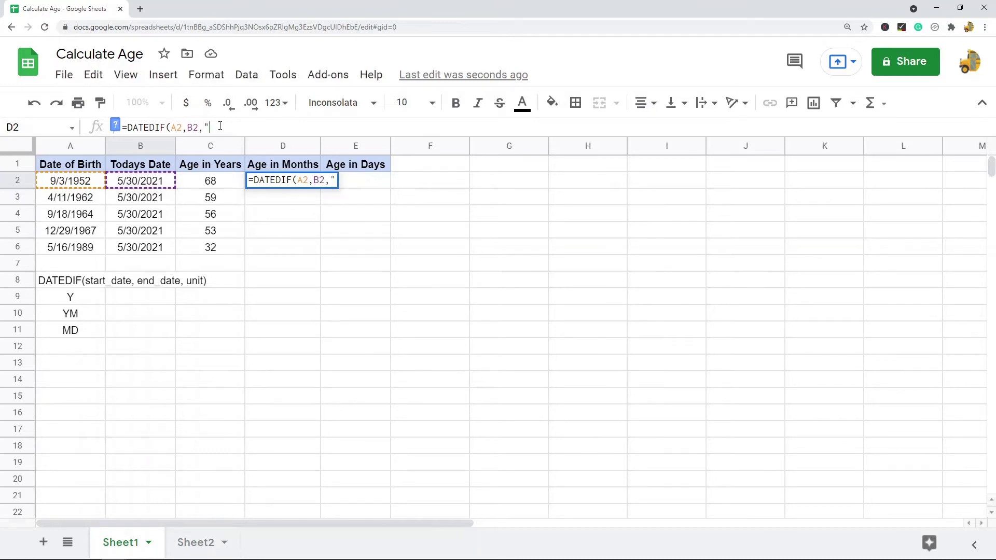
type("\")")
key("Return")
Fill the months formula down D2:D6, showing 8, 1, 8, 5 and 0.
key("Up")
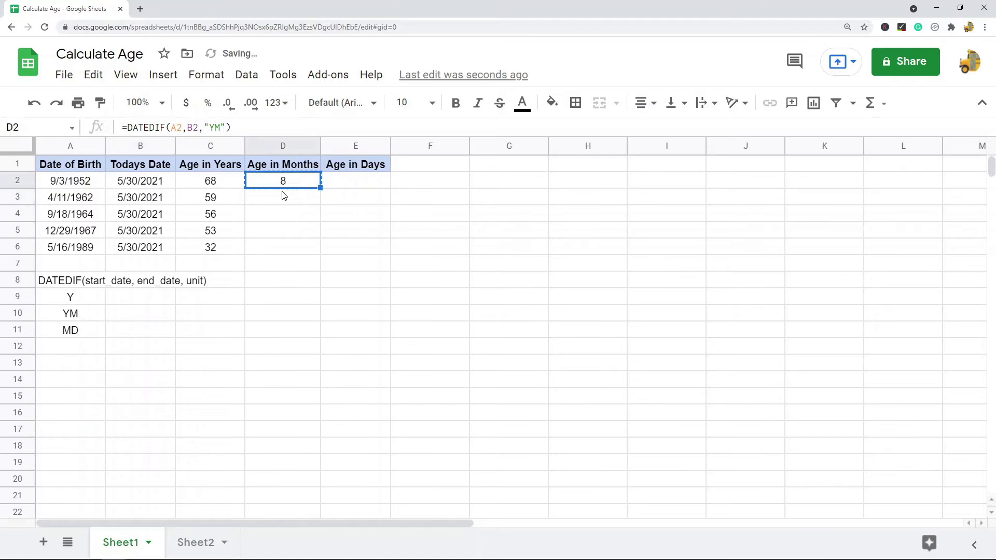
left_click(282, 251, "shift")
key("ctrl+d")
Enter =DATEDIF(A2,B2,"MD") in E2 for the remaining days.
left_click(350, 181)
double_click(349, 179)
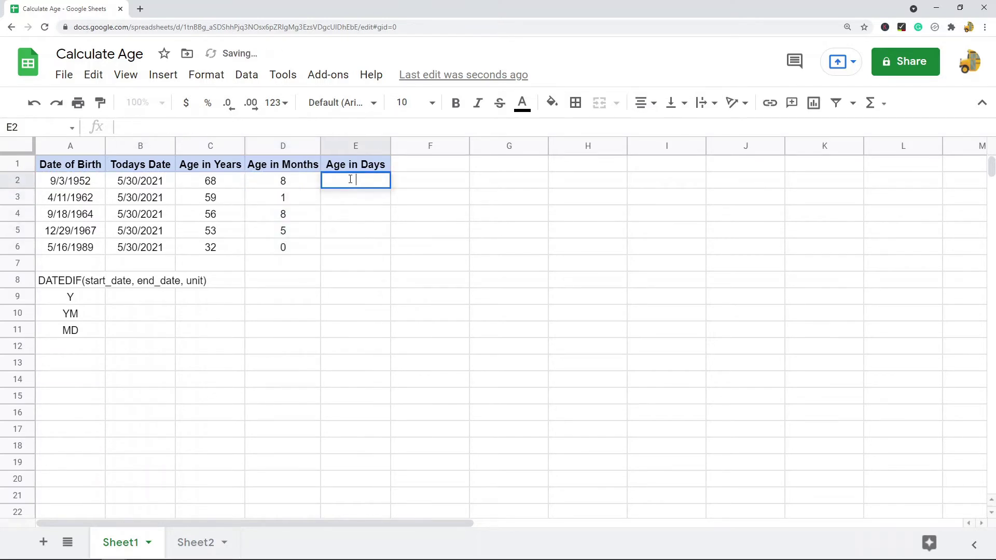
type("=datedif")
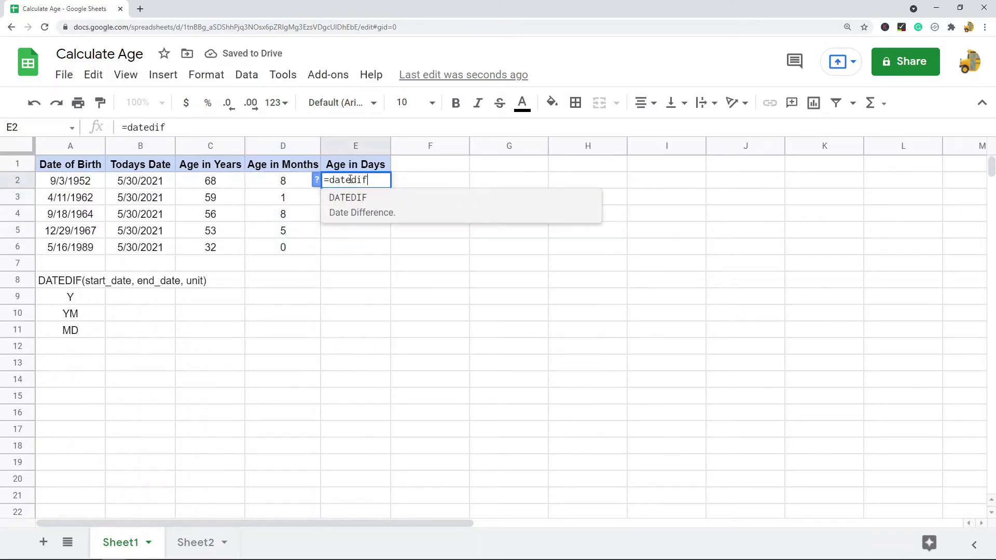
key("Tab")
left_click(71, 180)
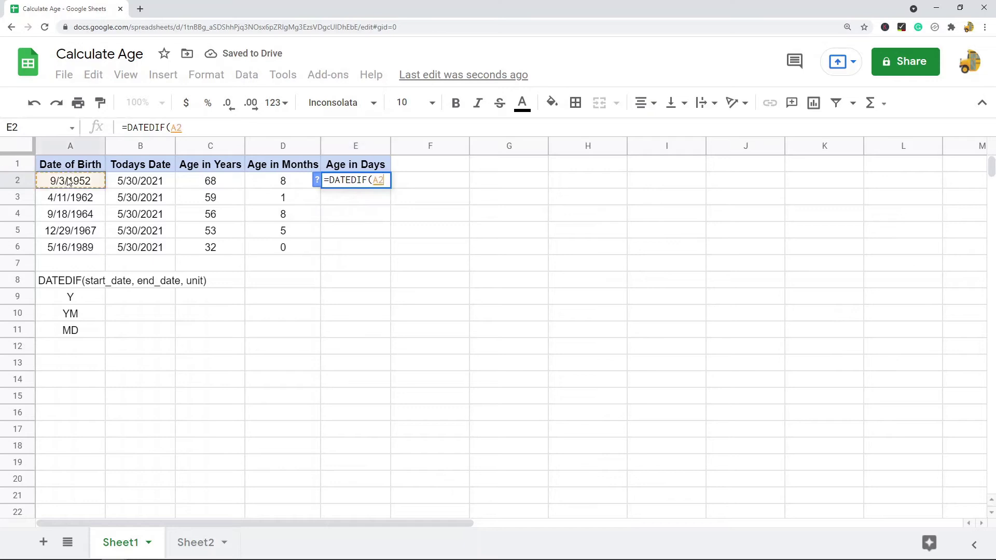
type(",")
left_click(139, 182)
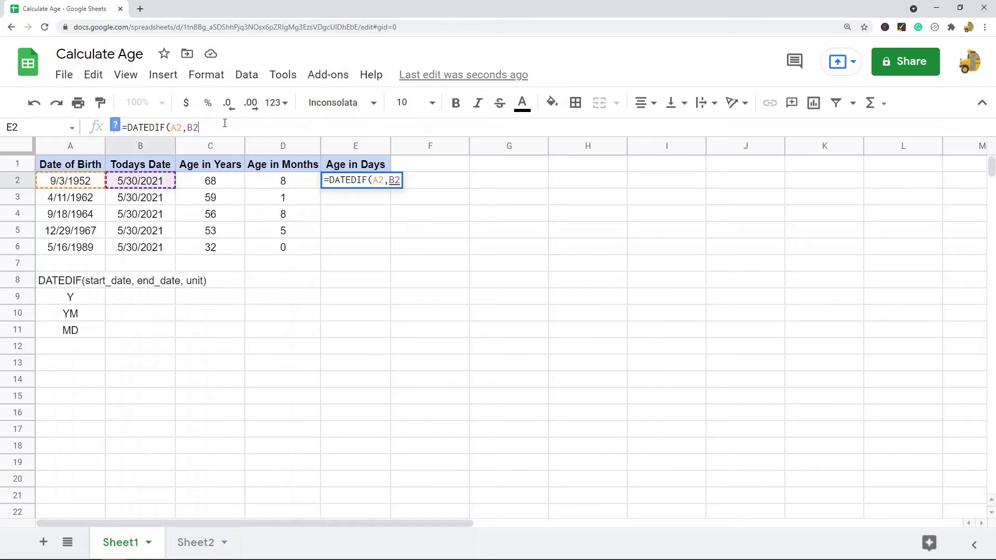
type(",")
type("\"MD\"(")
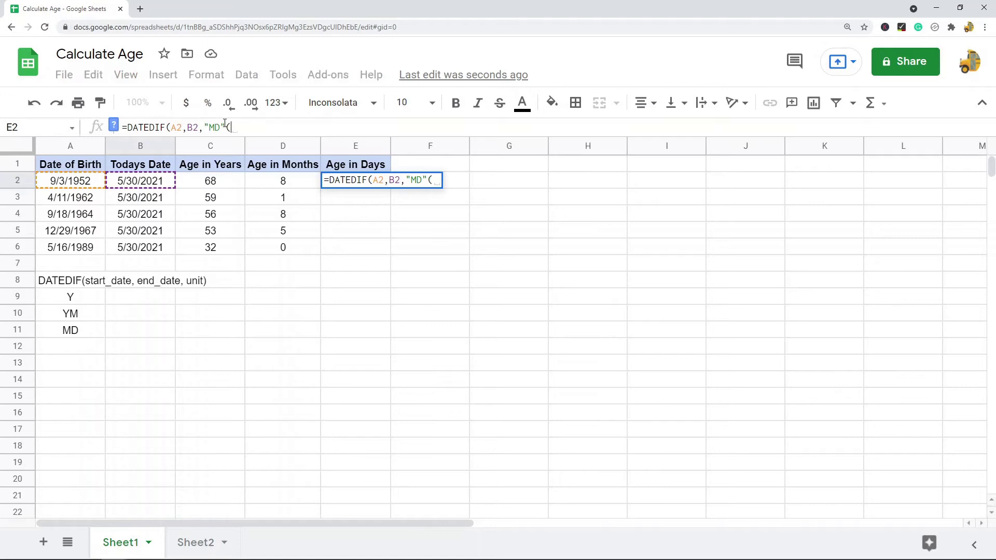
key("BackSpace")
type(")")
key("Return")
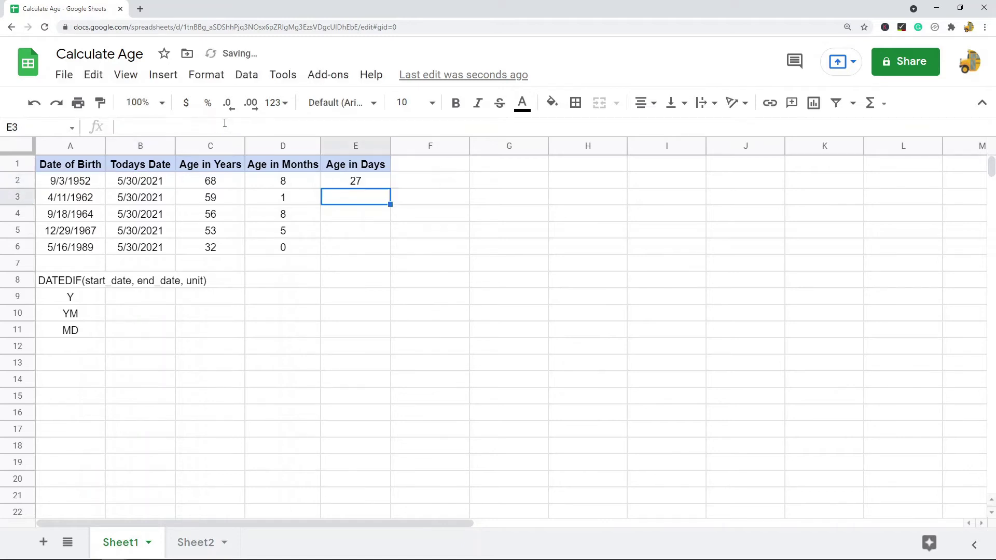
Copy the days formula into E3:E6, showing 27, 19, 12, 1 and 14.
left_click(362, 186)
key("ctrl+c")
left_click_drag(356, 200, 351, 254)
key("ctrl+v")
left_click(574, 250)
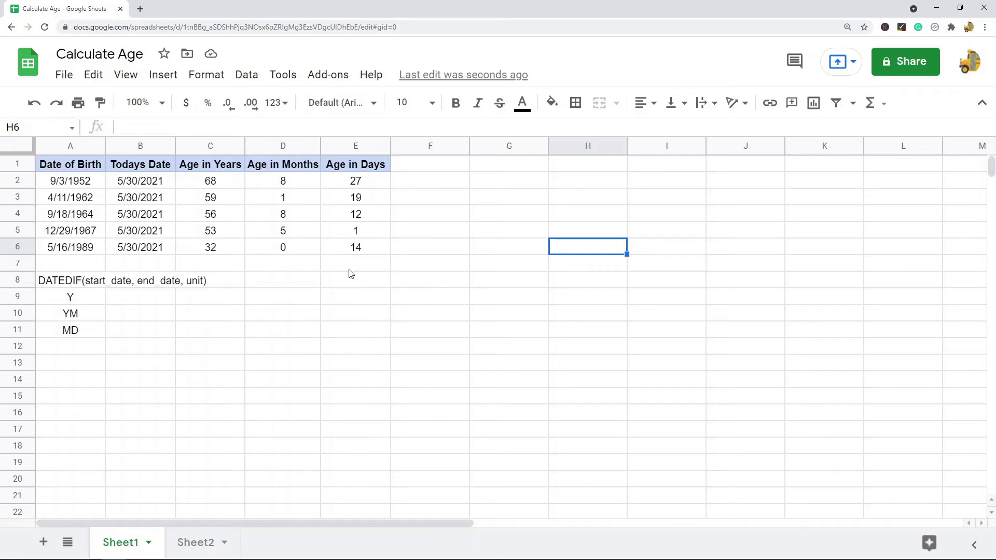
Review the years, months and days formulas in C2, D2 and E2.
left_click(219, 186)
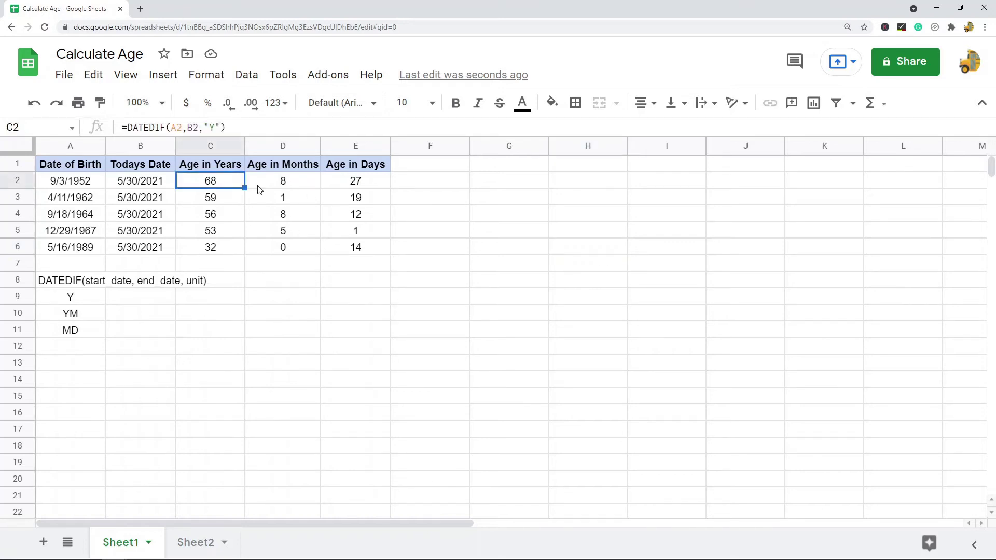
left_click(262, 187)
left_click(354, 188)
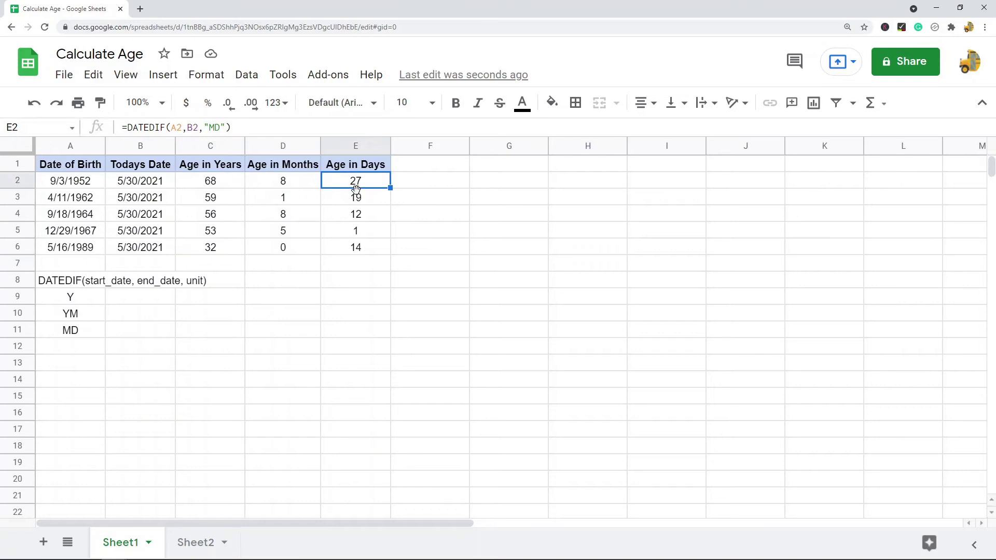
left_click(235, 190)
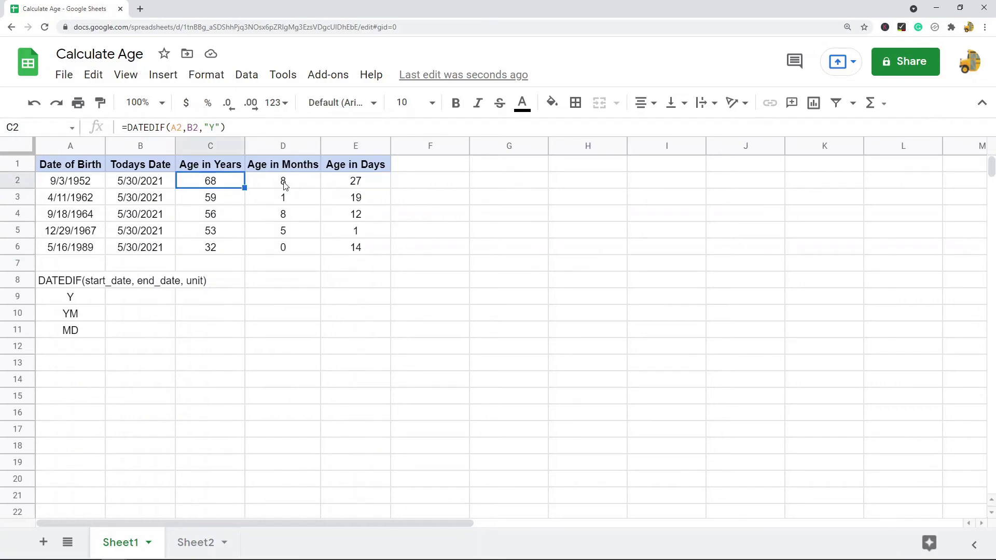
left_click(288, 187)
left_click(352, 187)
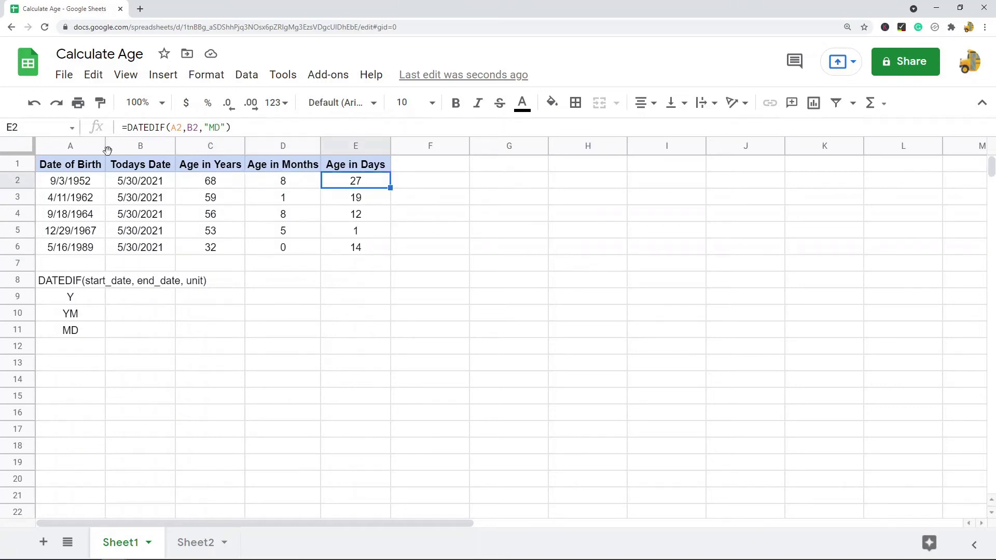
left_click(191, 547)
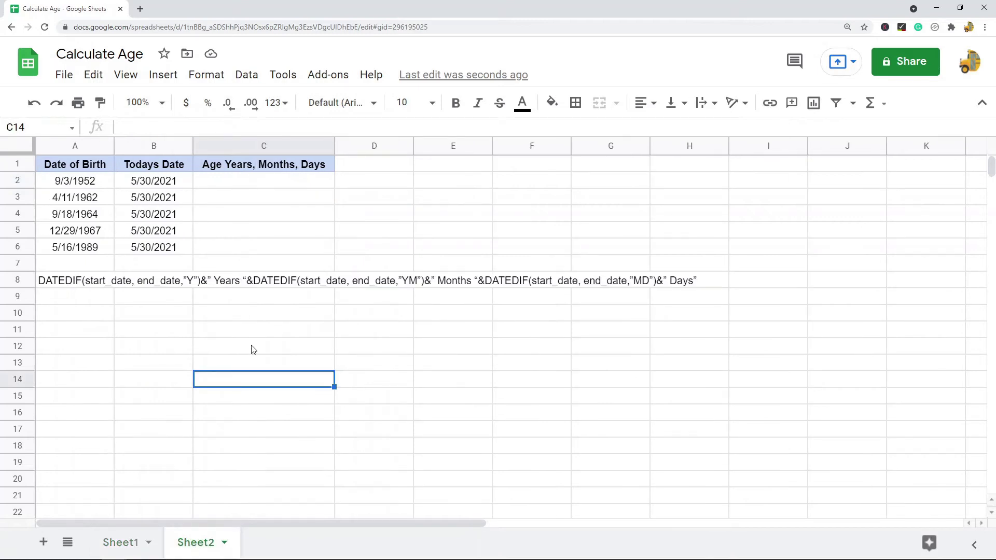
left_click(82, 285)
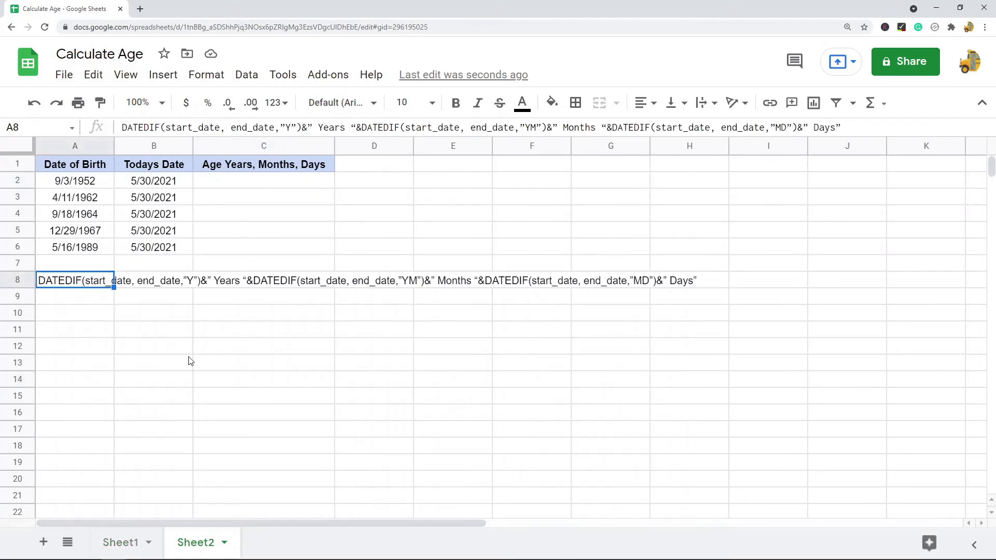
left_click(176, 363)
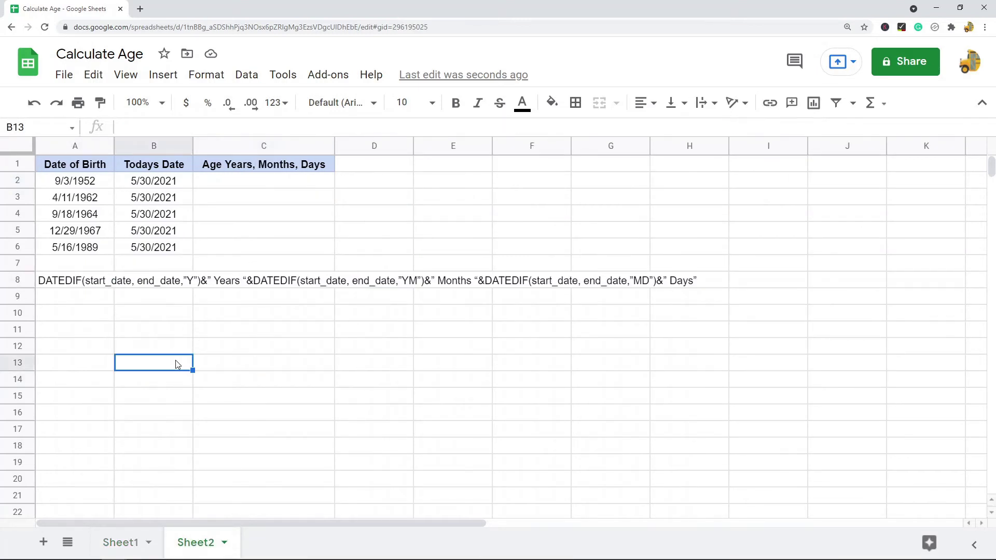
left_click(73, 288)
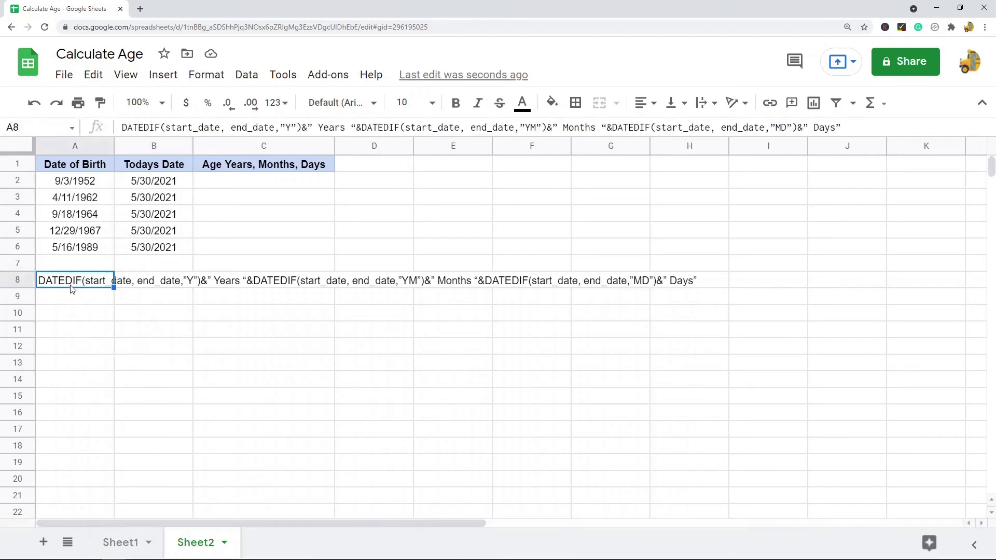
left_click(303, 128)
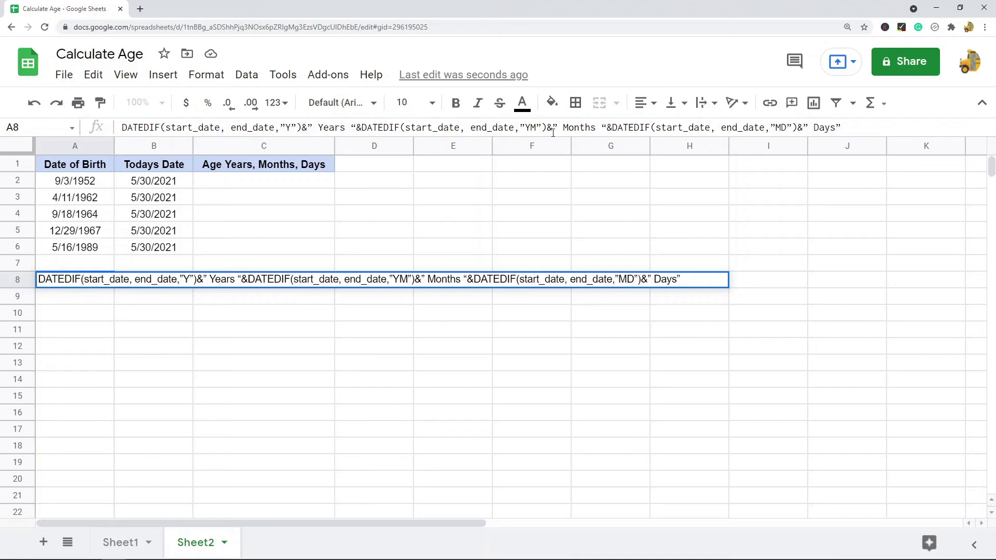
On Sheet2, enter =DATEDIF(A2,B2,"Y")&" Years " in C2 so it shows 68 Years.
key("Escape")
double_click(287, 184)
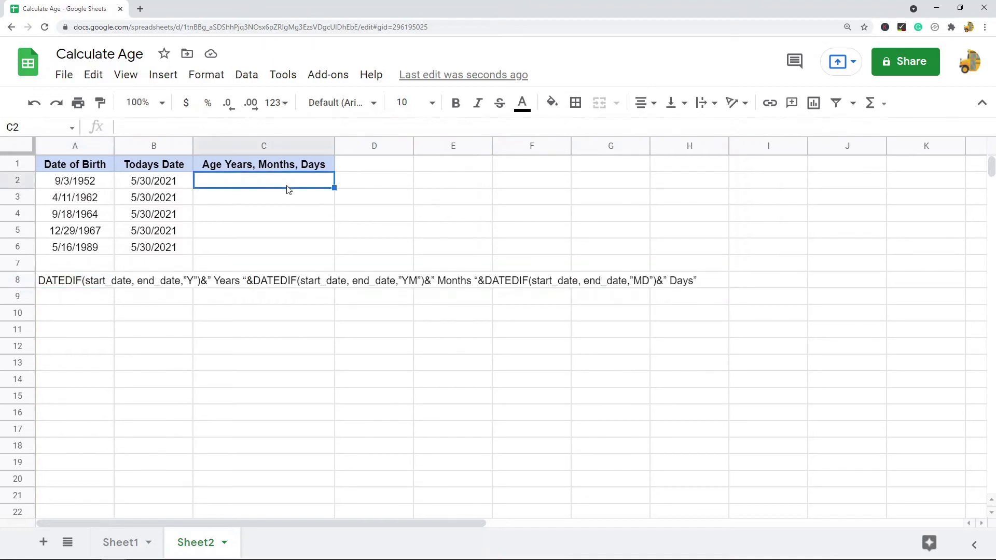
type("=datedif(")
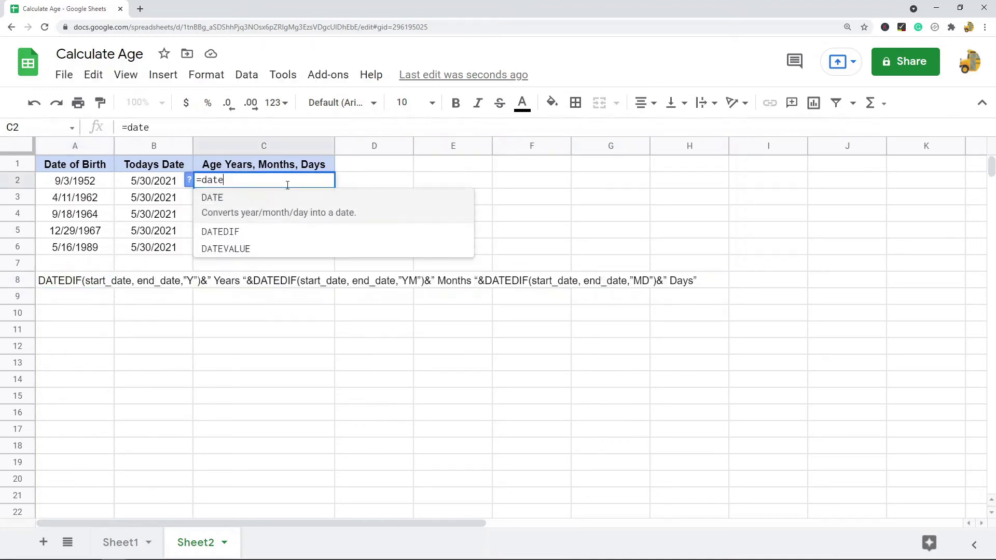
left_click(88, 183)
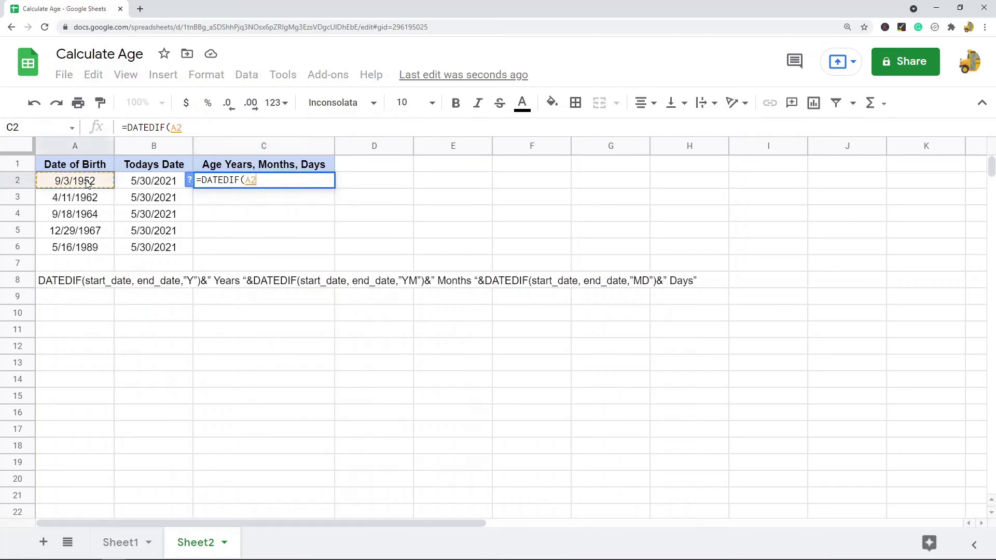
type(",")
left_click(155, 188)
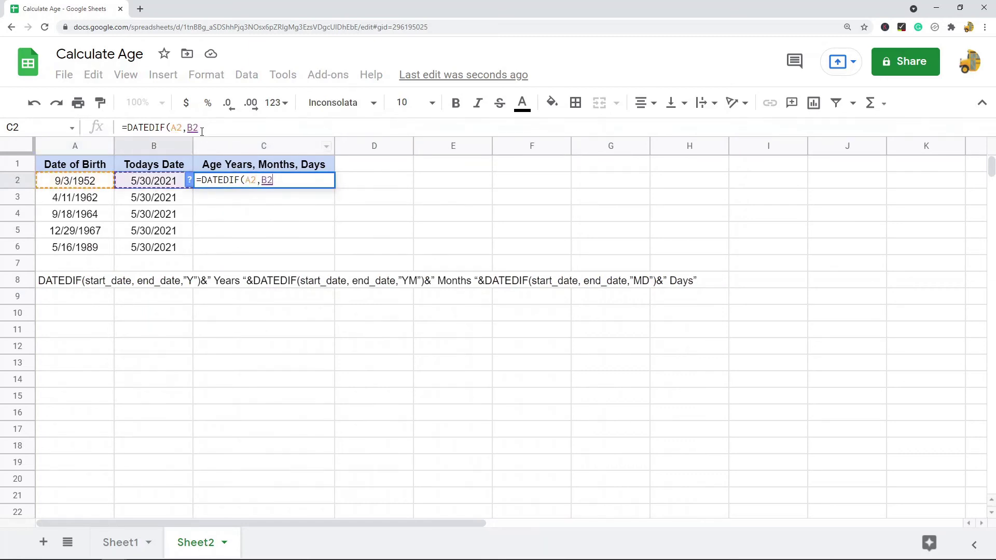
type(",")
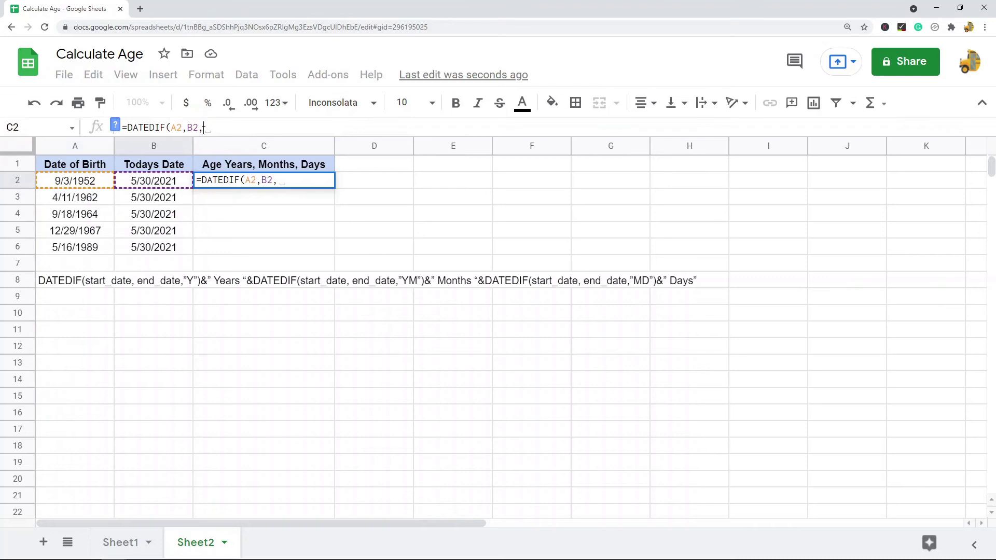
type("\"Y\"")
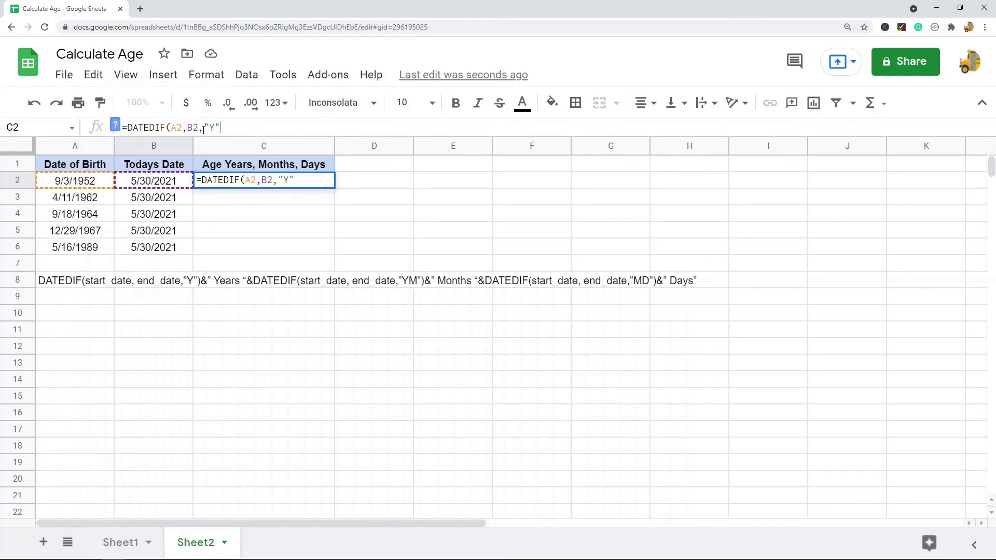
type(")&")
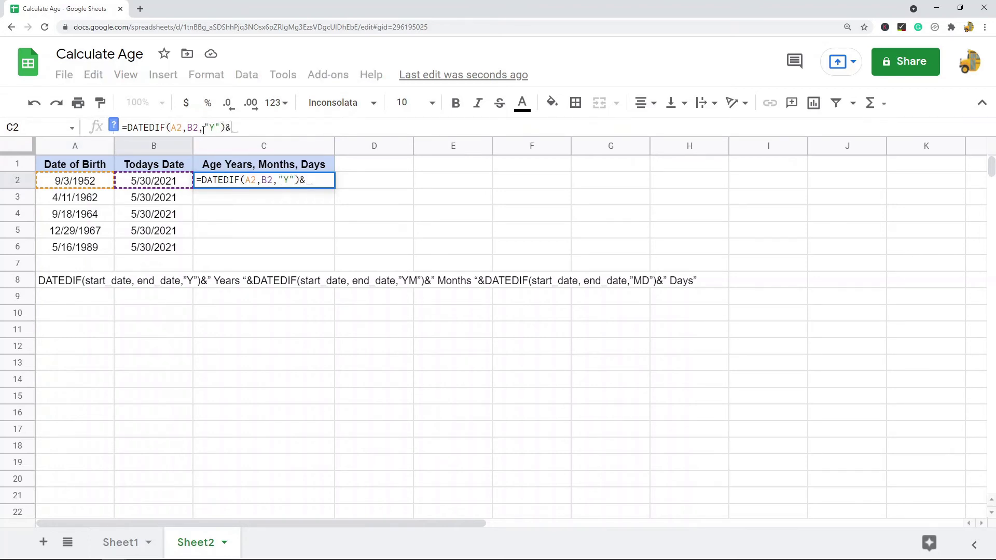
type("\"")
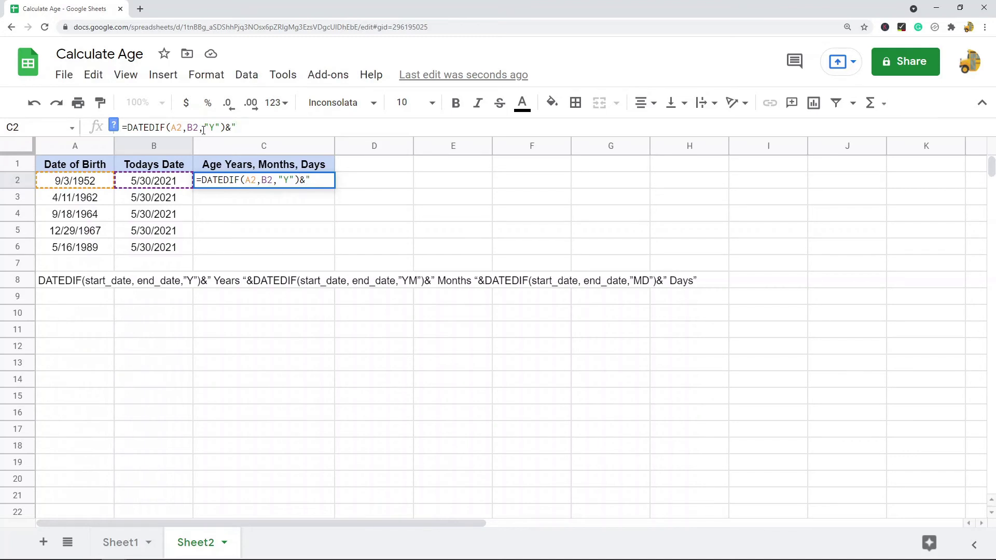
type(" Years ")
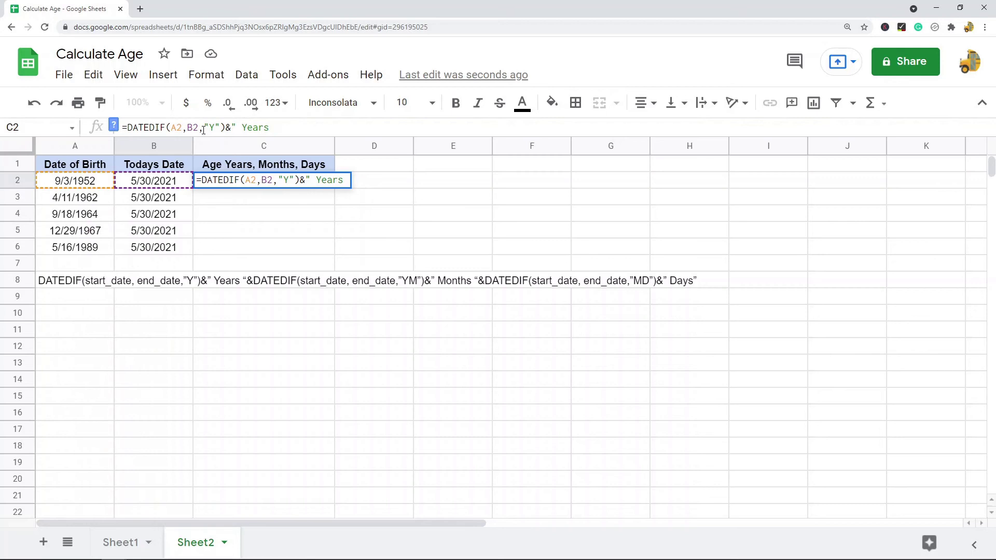
type("\"")
key("Return")
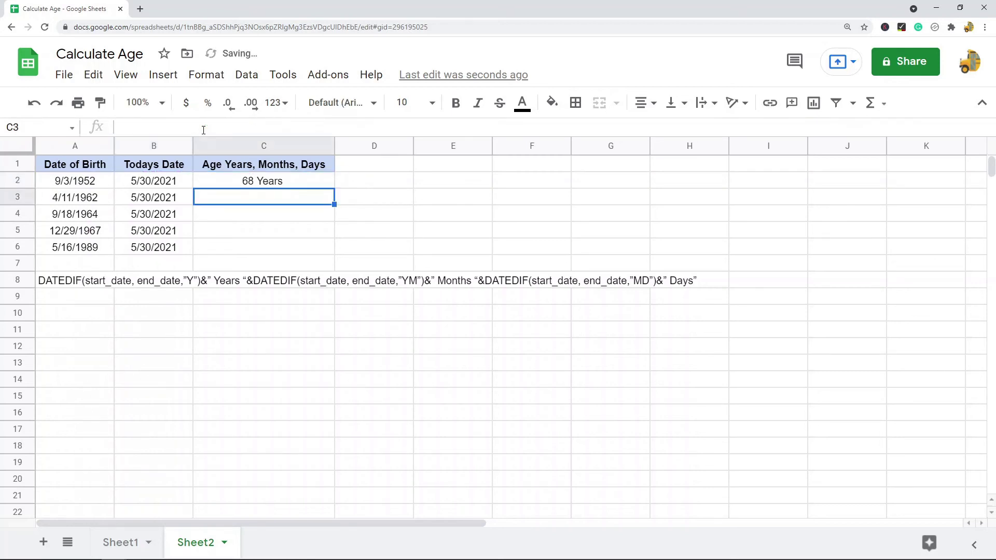
left_click(305, 185)
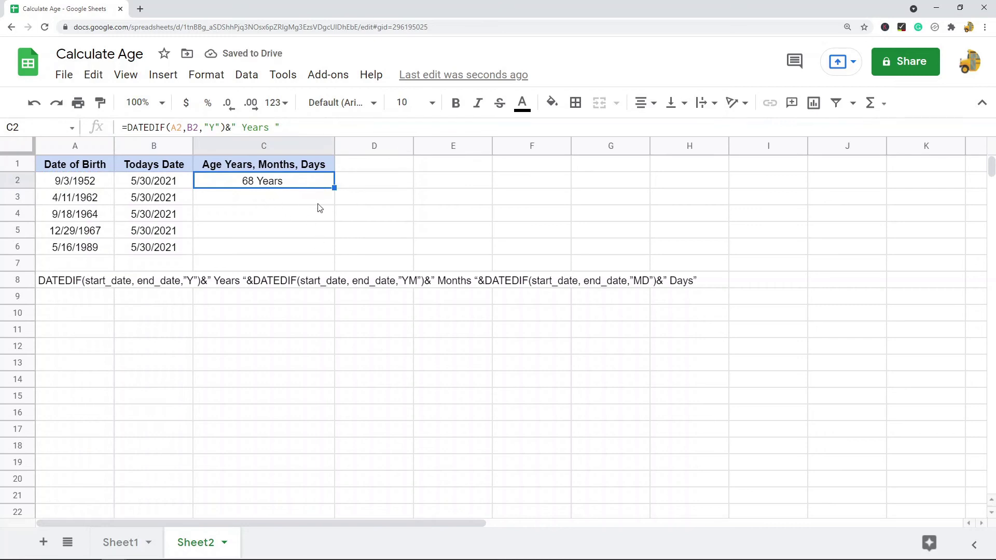
left_click(447, 207)
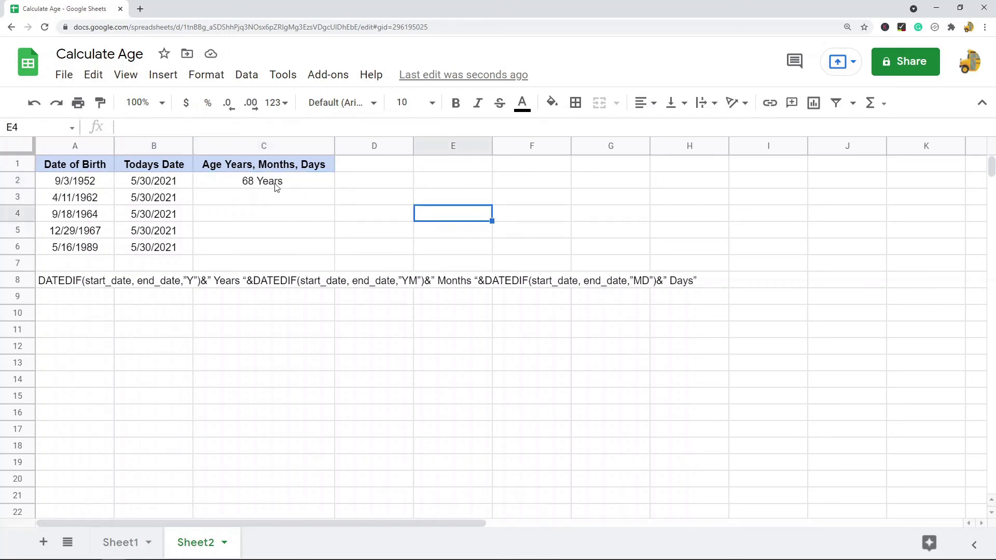
Append the "YM" Months and "MD" Days DATEDIF parts to C2's formula, giving 68 Years 8 Months 27 Days.
left_click(274, 185)
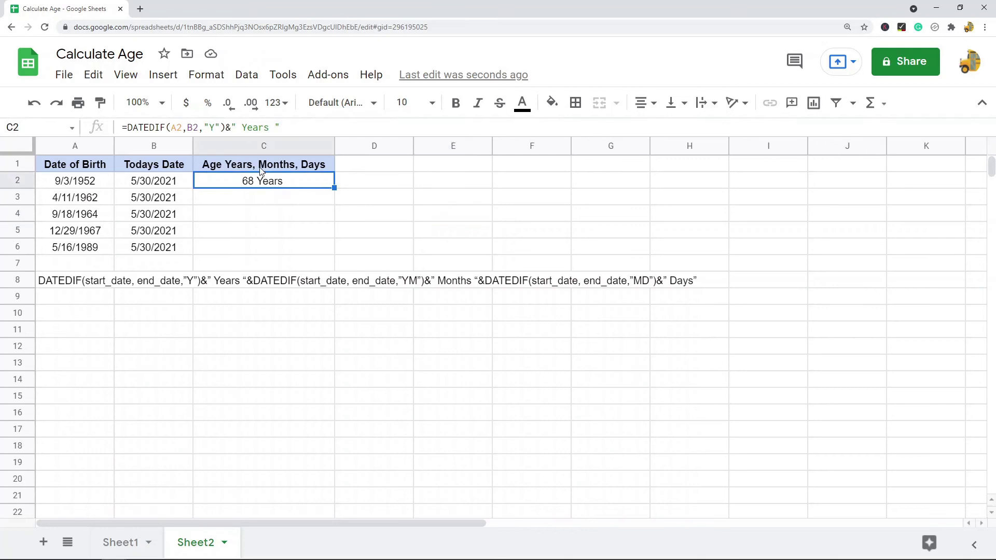
left_click(307, 126)
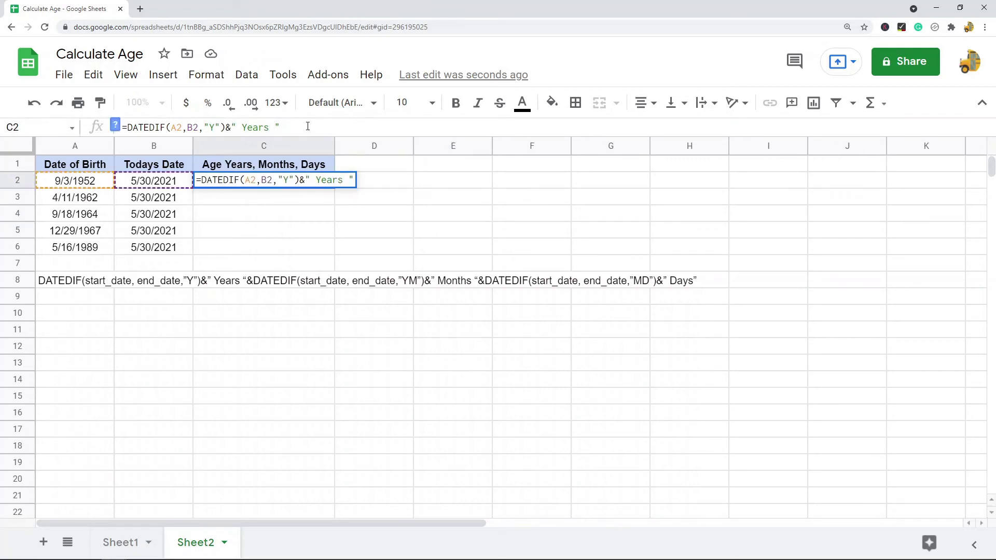
type("&D")
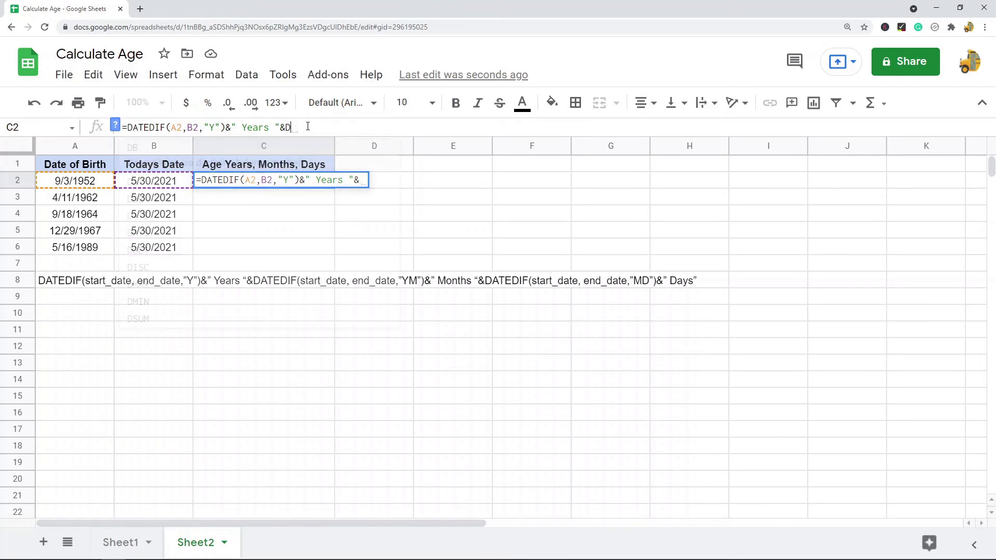
type("ATEDIF(")
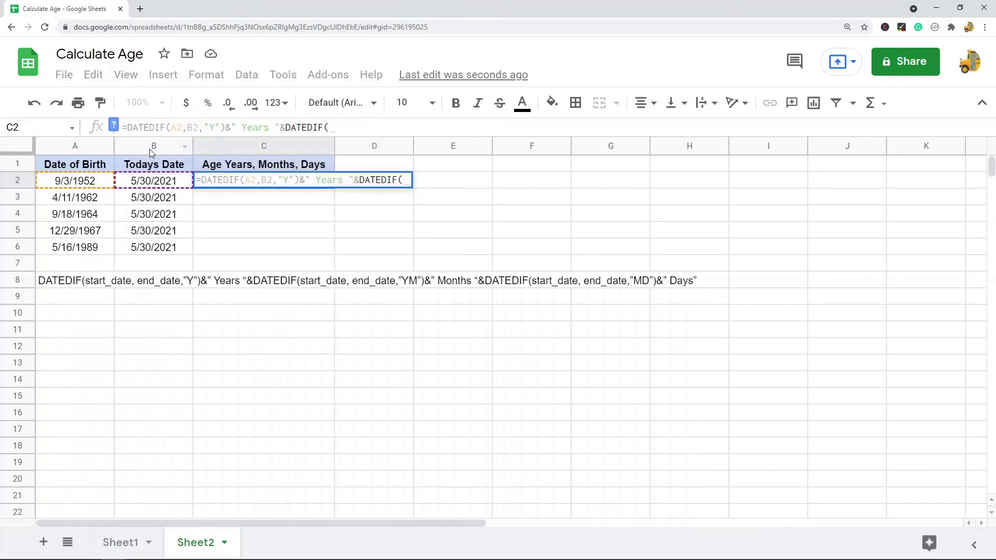
left_click(81, 183)
type(",")
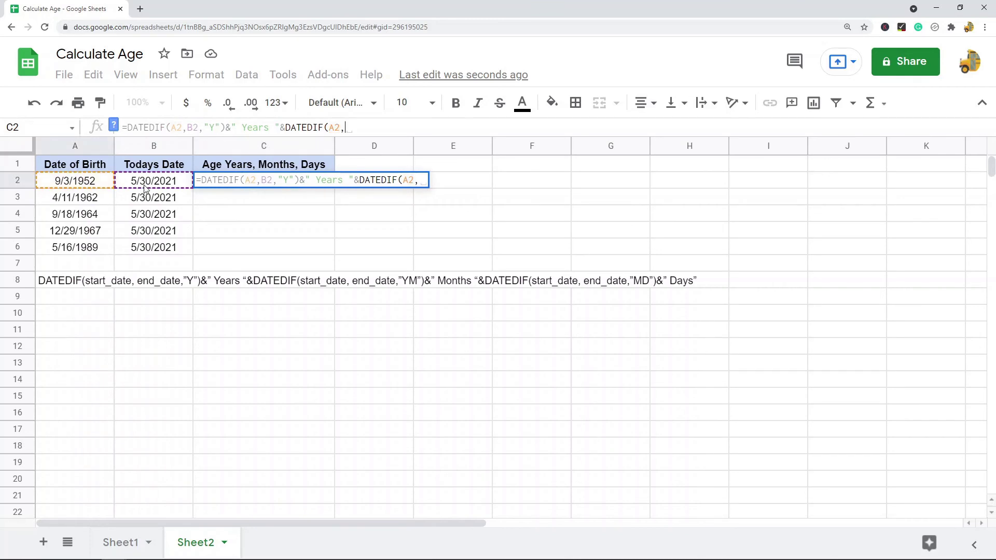
left_click(146, 187)
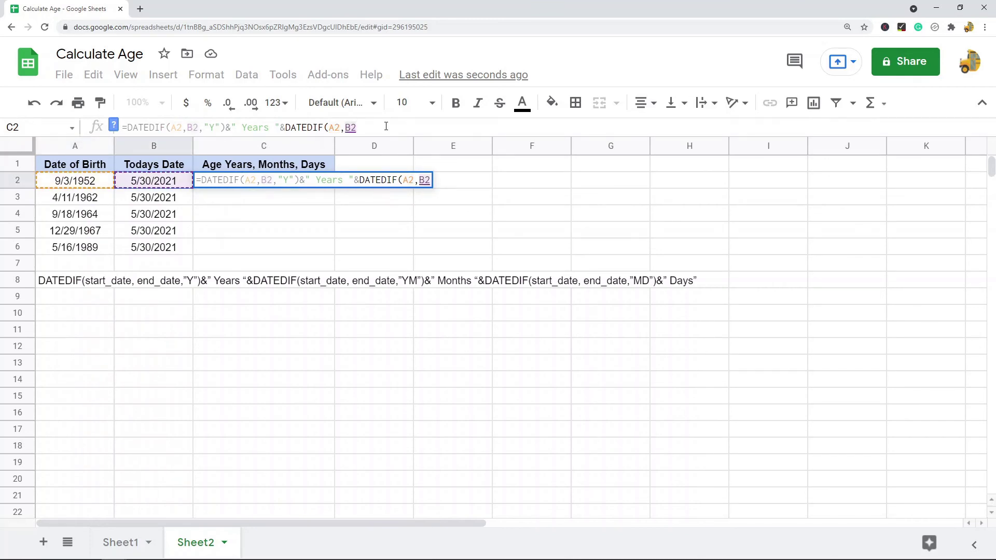
type(",")
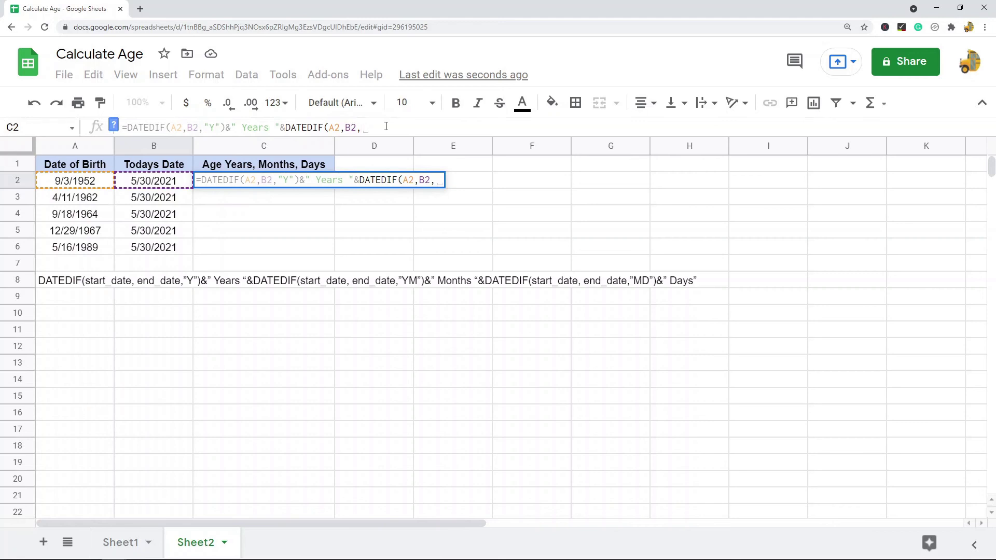
type("\"YM")
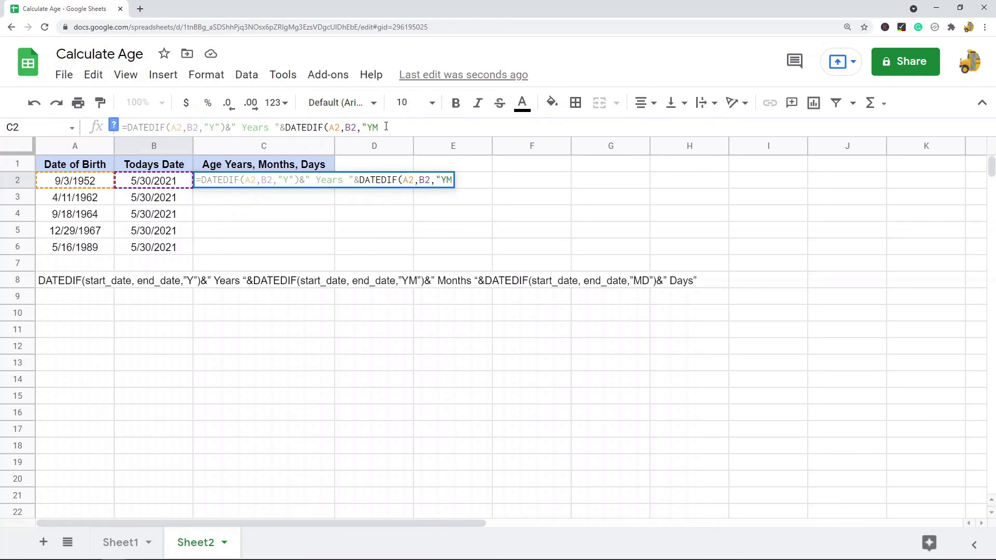
type("\")")
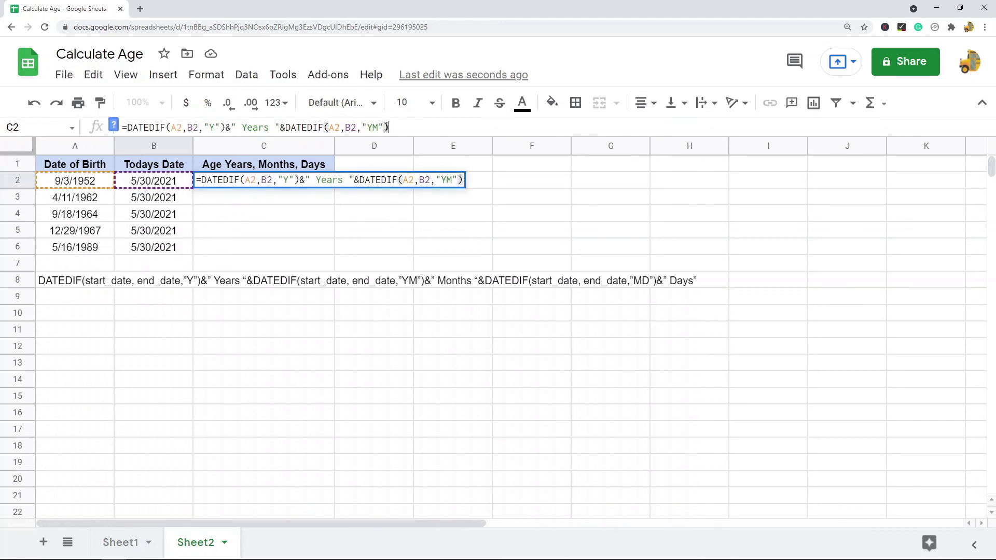
type("&")
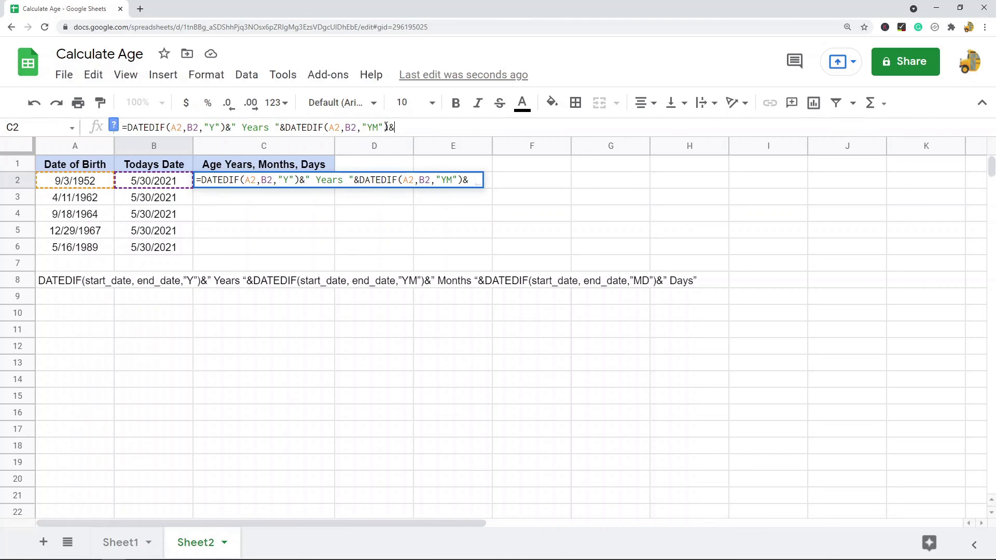
type("\" Months")
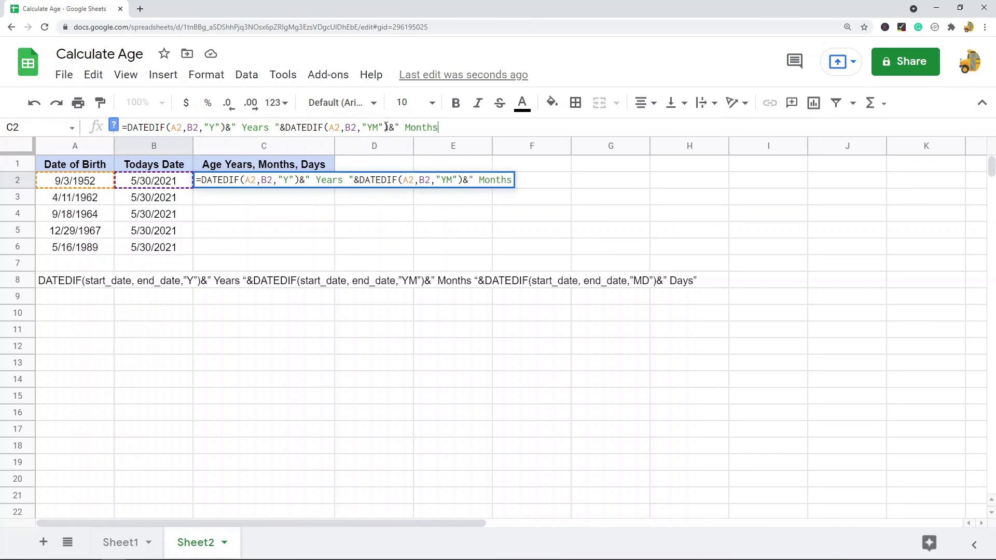
type(" \"&")
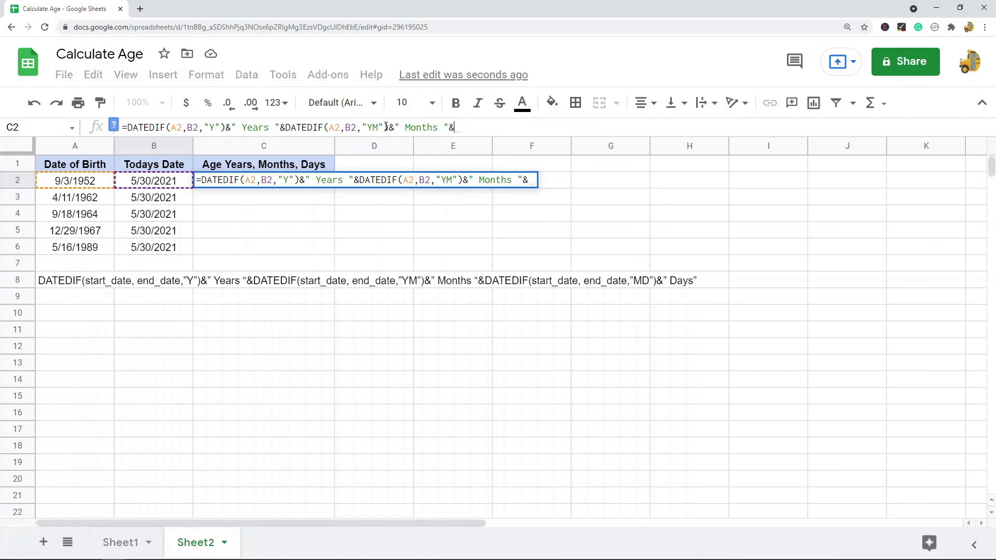
type("DATEDIF(")
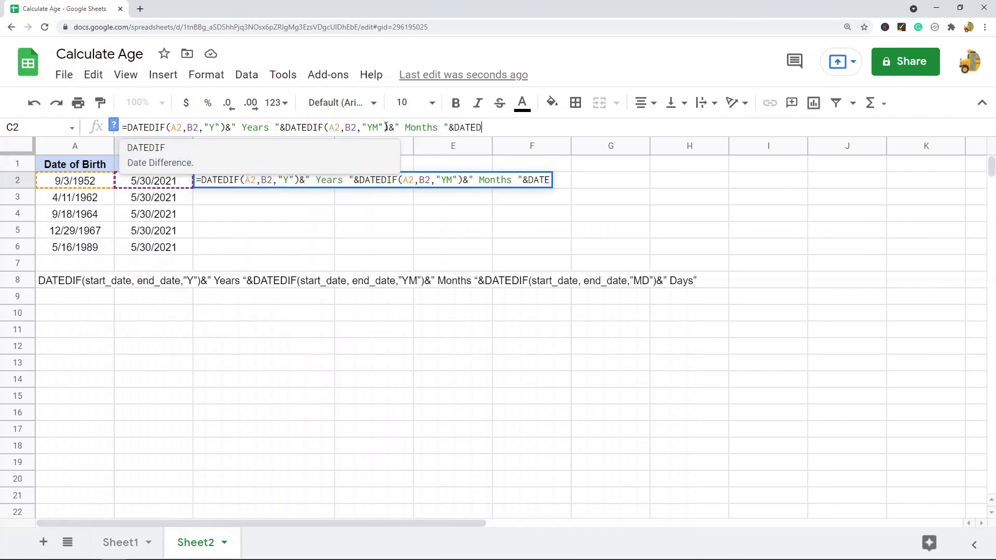
left_click(81, 183)
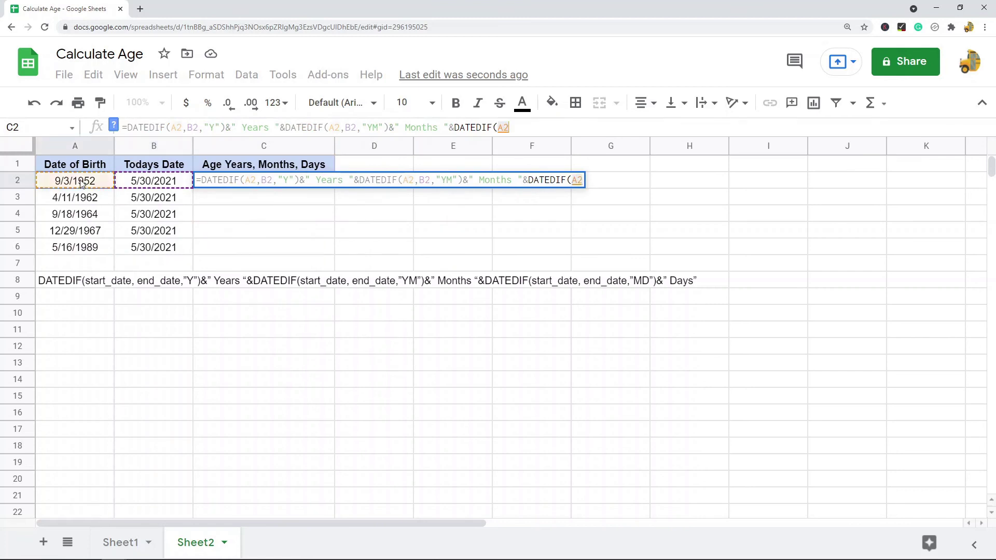
type(",")
left_click(147, 184)
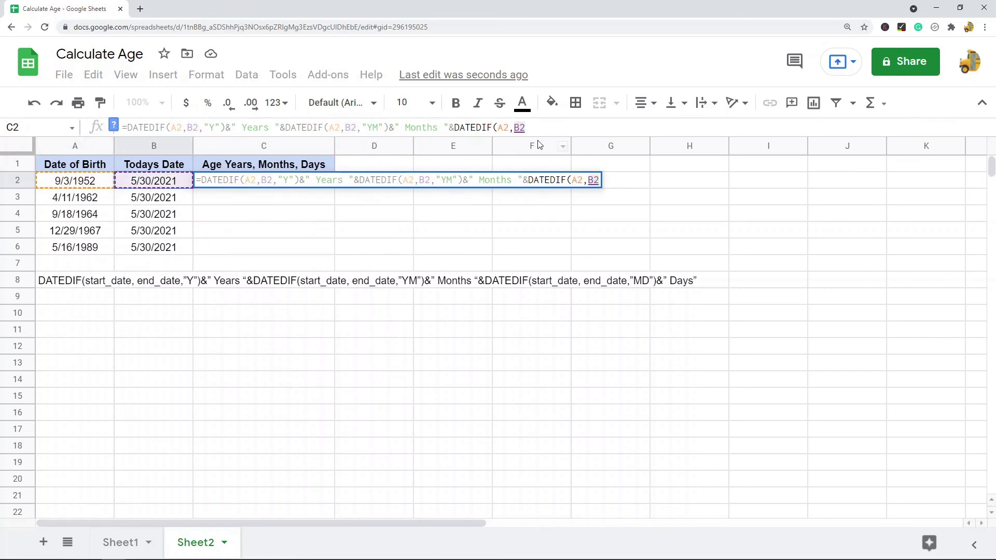
type(",")
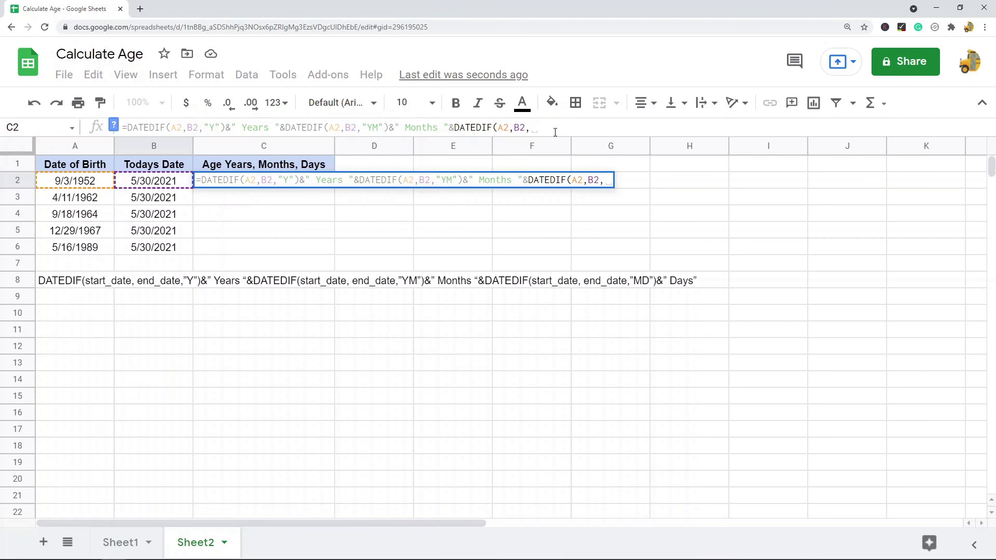
type("\"MD\"")
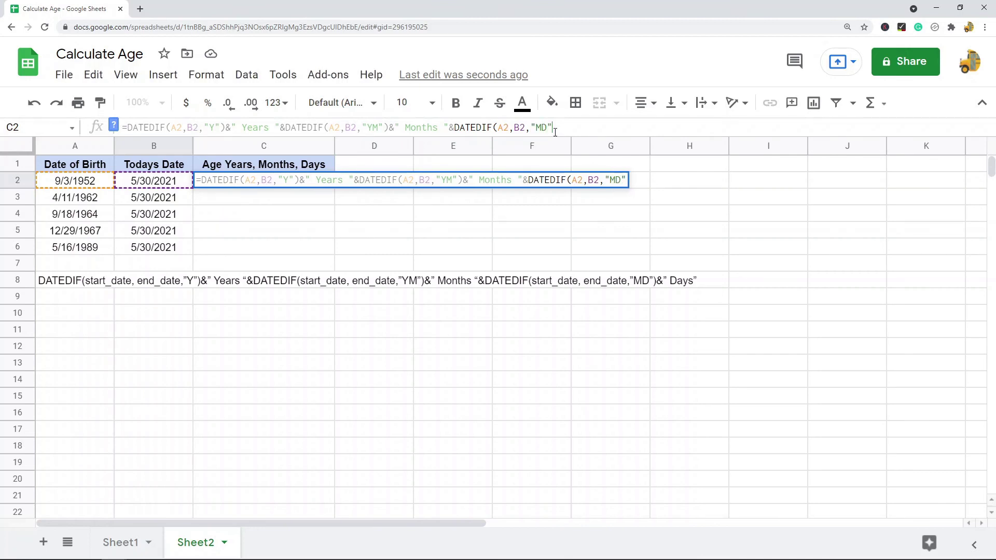
type(")")
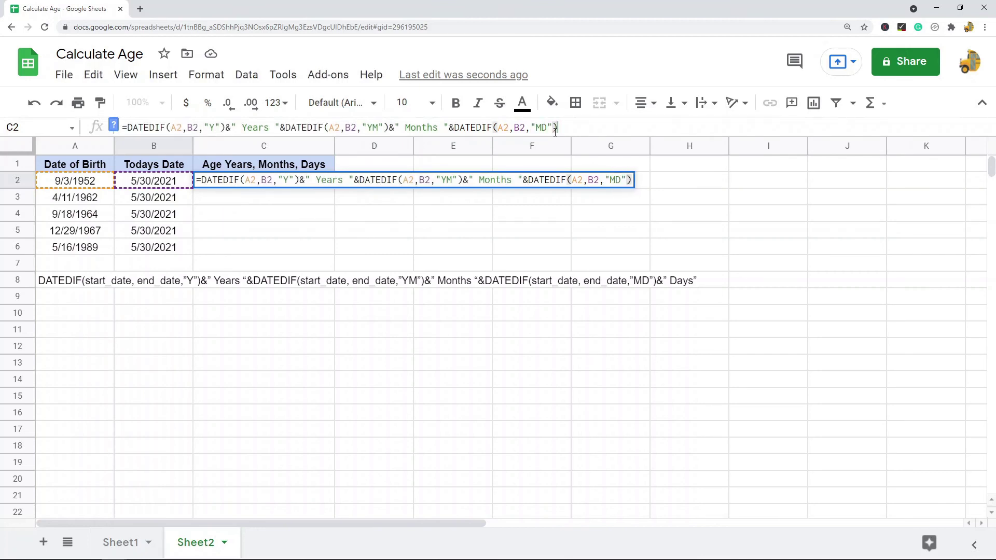
type("&\"")
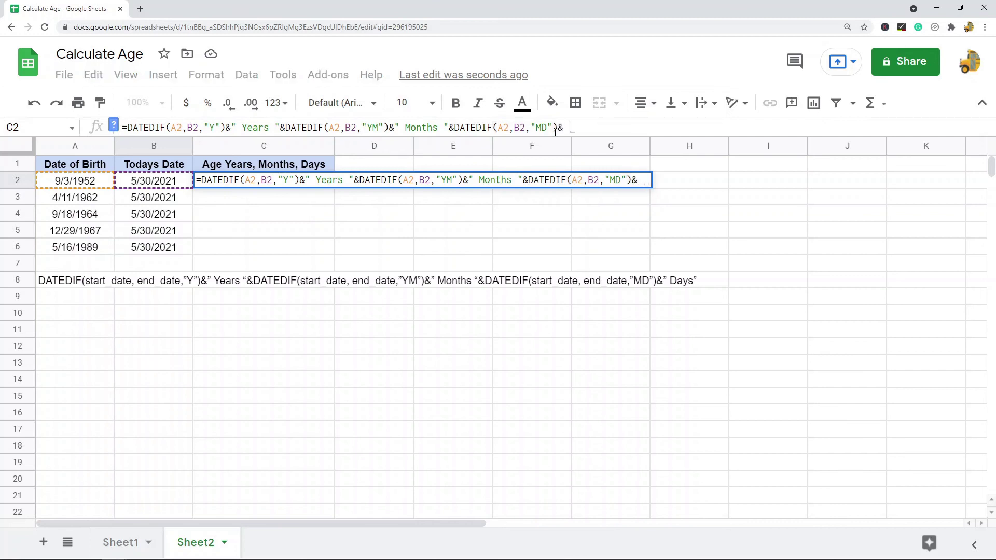
type(" D")
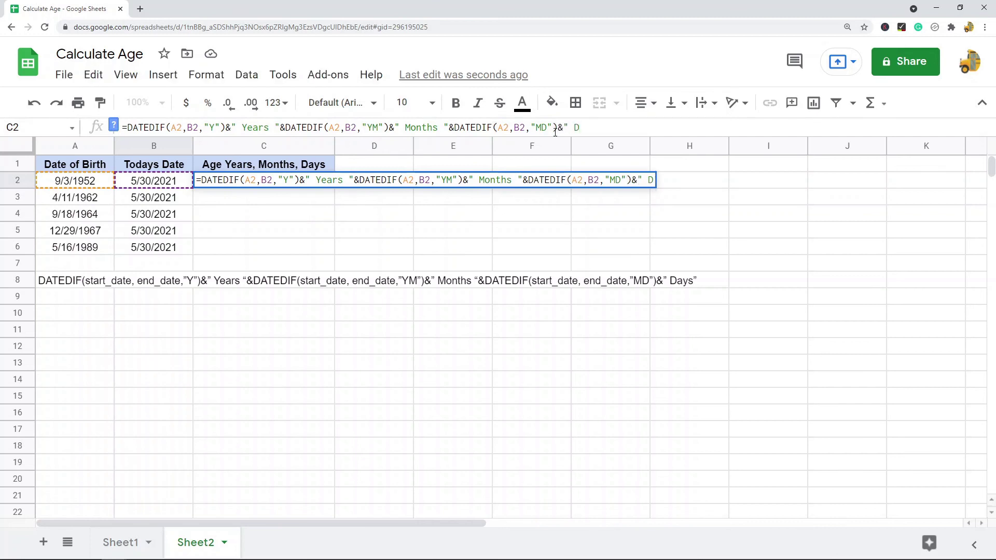
type("ays\"")
key("Return")
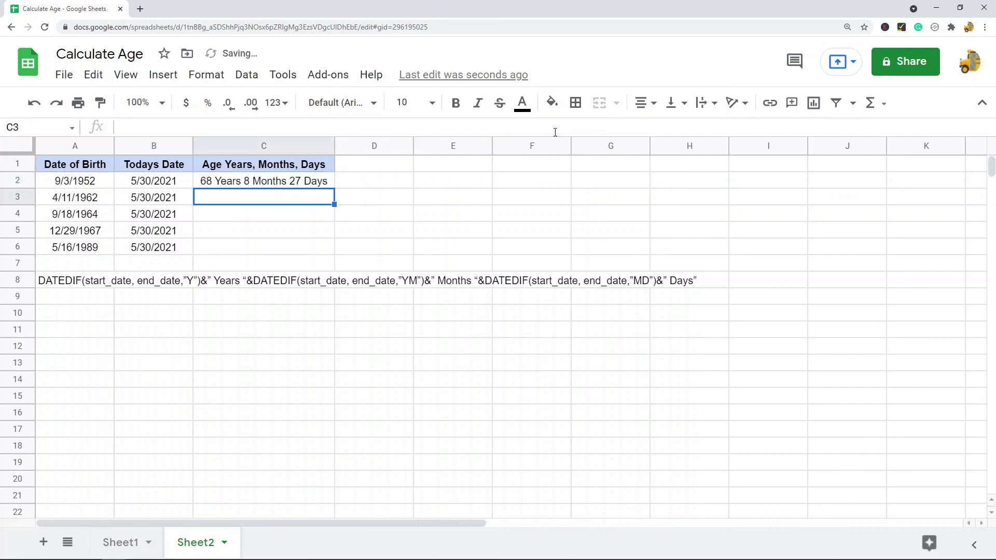
Copy the combined age formula from C2 into C3:C6, then recheck C2.
left_click(237, 187)
key("ctrl+c")
left_click_drag(238, 198, 269, 251)
key("ctrl+v")
left_click(469, 207)
left_click(321, 180)
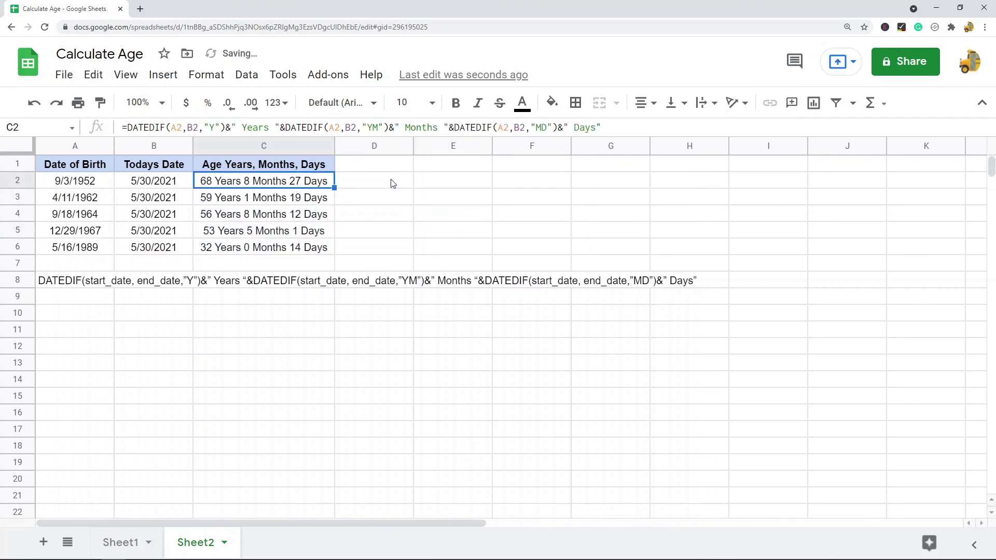